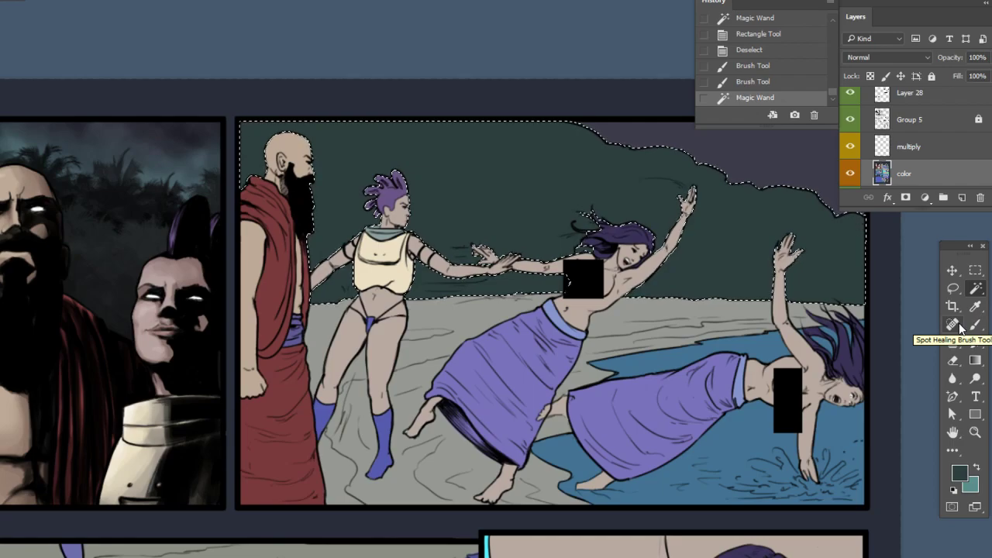
# Switch to the Brush tool and pick the 600 px foliage brush preset
pyautogui.click(976, 326)
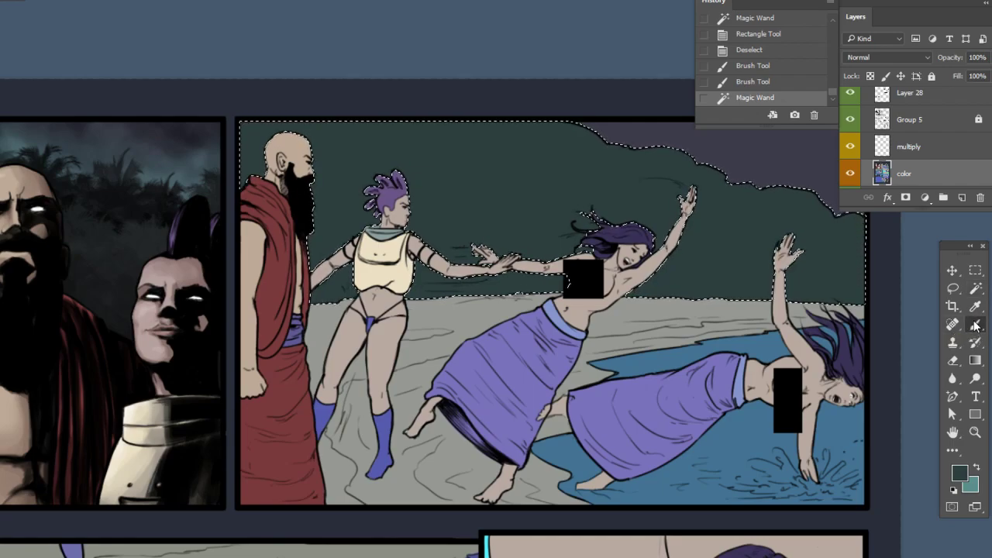
pyautogui.moveTo(722, 273); pyautogui.dragTo(699, 278)
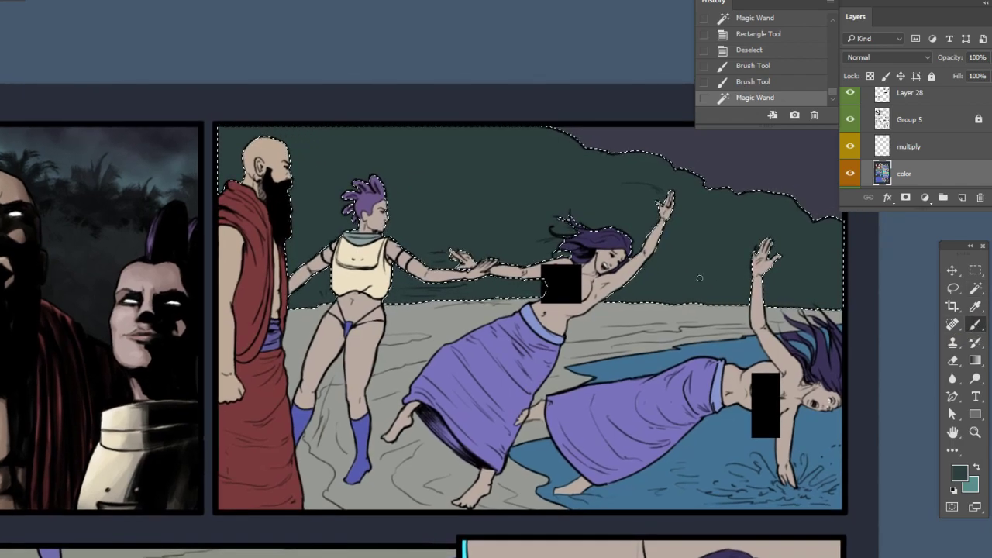
pyautogui.rightClick(706, 279)
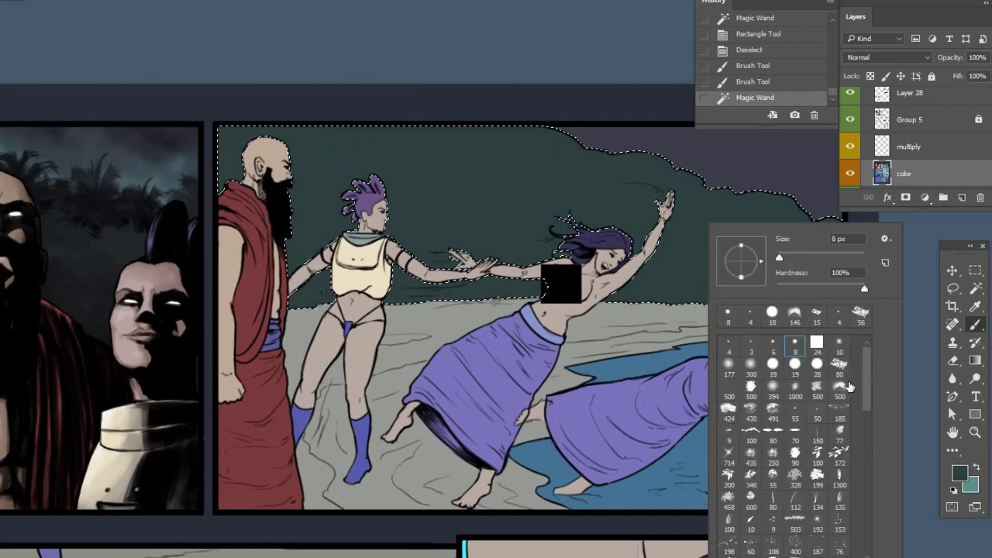
pyautogui.moveTo(867, 388); pyautogui.dragTo(863, 469)
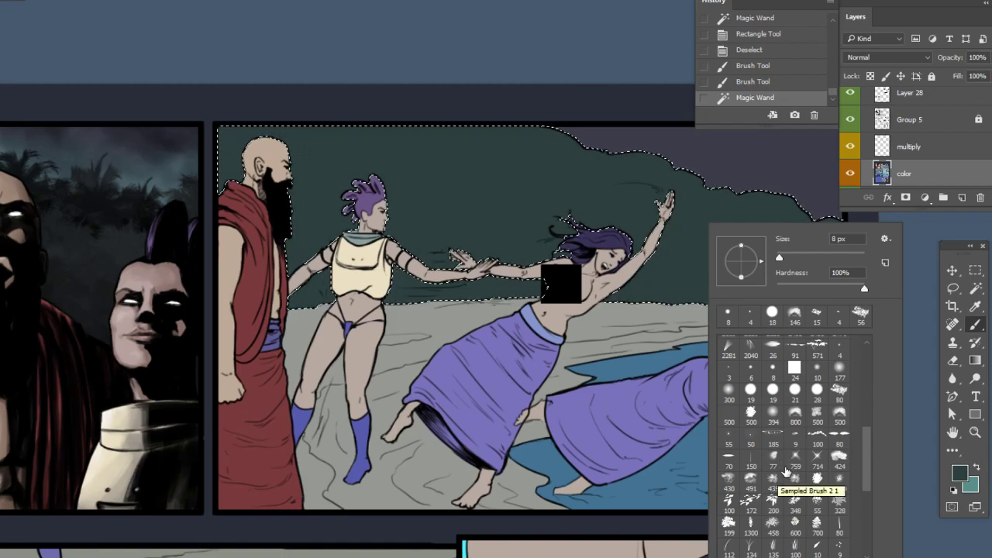
pyautogui.scroll(-1, 852, 473)
pyautogui.click(796, 509)
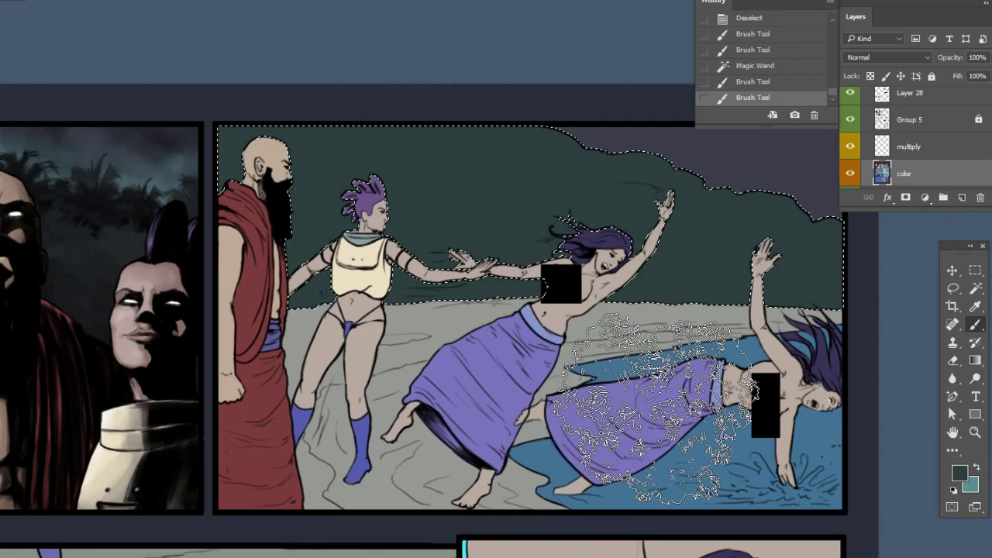
# Choose a near-black foreground colour and brush leafy texture across the selected green background behind the figures
pyautogui.click(960, 473)
pyautogui.click(288, 99)
pyautogui.press('Return')
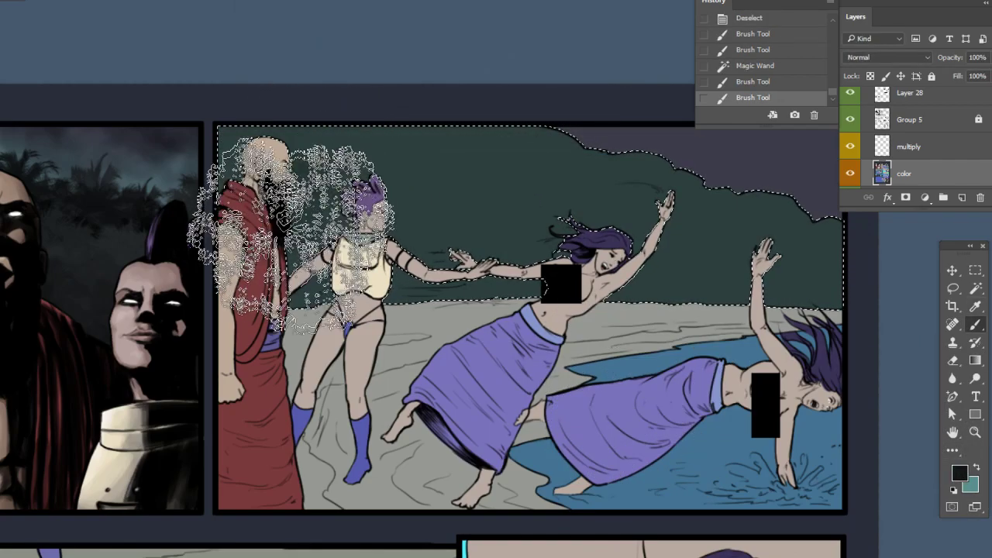
pyautogui.moveTo(257, 192)
pyautogui.mouseDown()
pyautogui.moveTo(414, 232)
pyautogui.moveTo(454, 197)
pyautogui.moveTo(538, 215)
pyautogui.moveTo(564, 262)
pyautogui.moveTo(736, 260)
pyautogui.moveTo(802, 311)
pyautogui.moveTo(597, 290)
pyautogui.moveTo(410, 201)
pyautogui.moveTo(531, 289)
pyautogui.moveTo(255, 262)
pyautogui.moveTo(525, 204)
pyautogui.moveTo(454, 355)
pyautogui.moveTo(254, 262)
pyautogui.moveTo(398, 270)
pyautogui.moveTo(243, 299)
pyautogui.moveTo(434, 318)
pyautogui.moveTo(508, 380)
pyautogui.mouseUp()
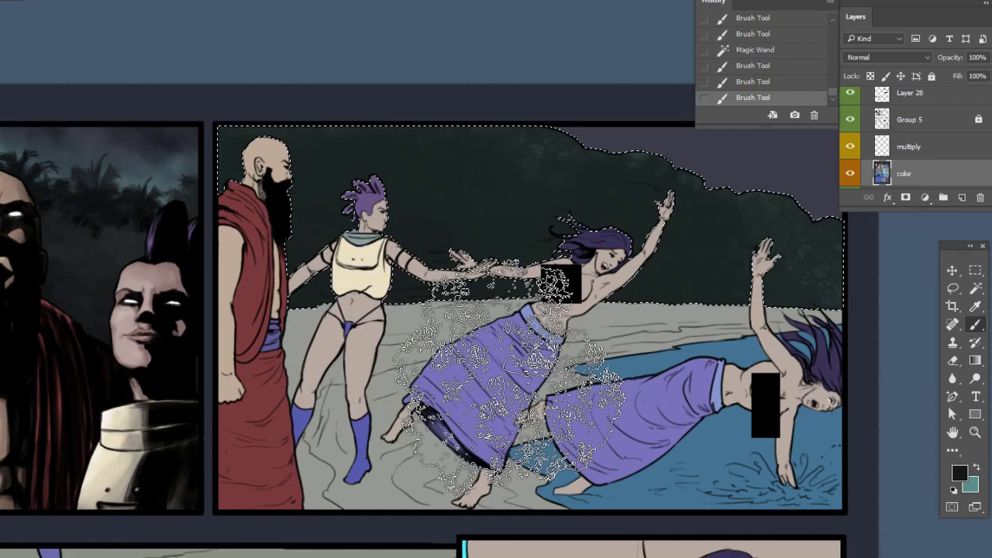
pyautogui.moveTo(856, 362); pyautogui.dragTo(841, 366)
# Pick the 1100 px brush preset shaped like a row of palm trees
pyautogui.rightClick(580, 348)
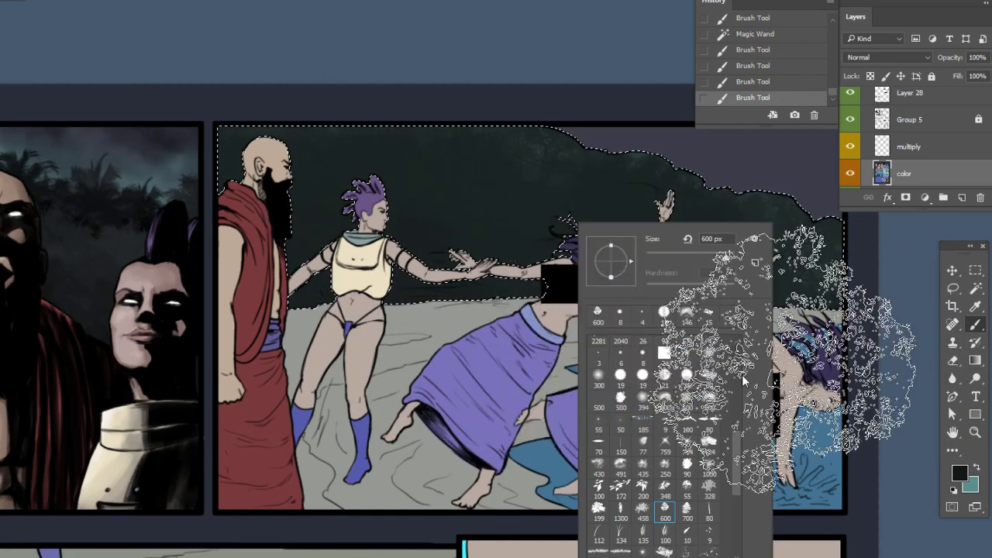
pyautogui.moveTo(737, 463); pyautogui.dragTo(740, 362)
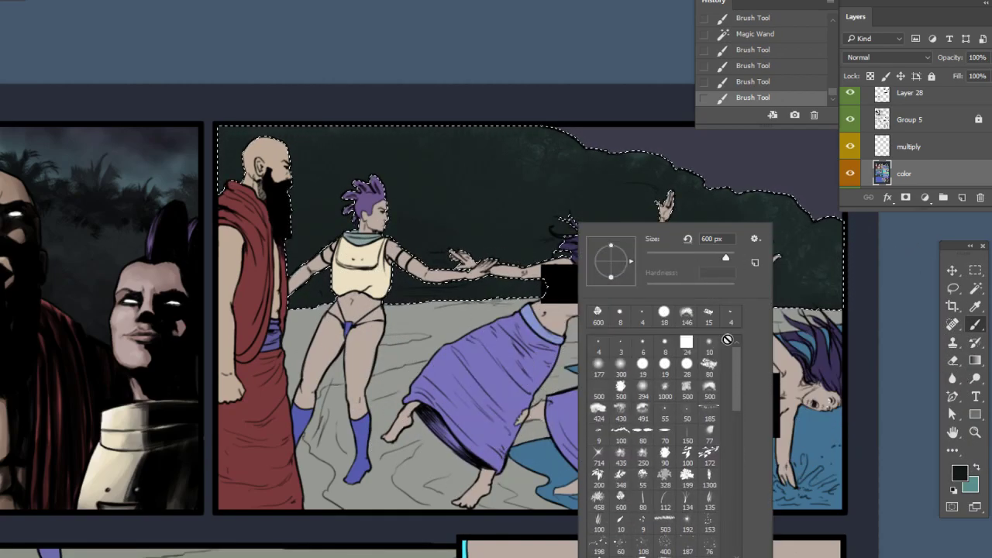
pyautogui.scroll(-1, 730, 421)
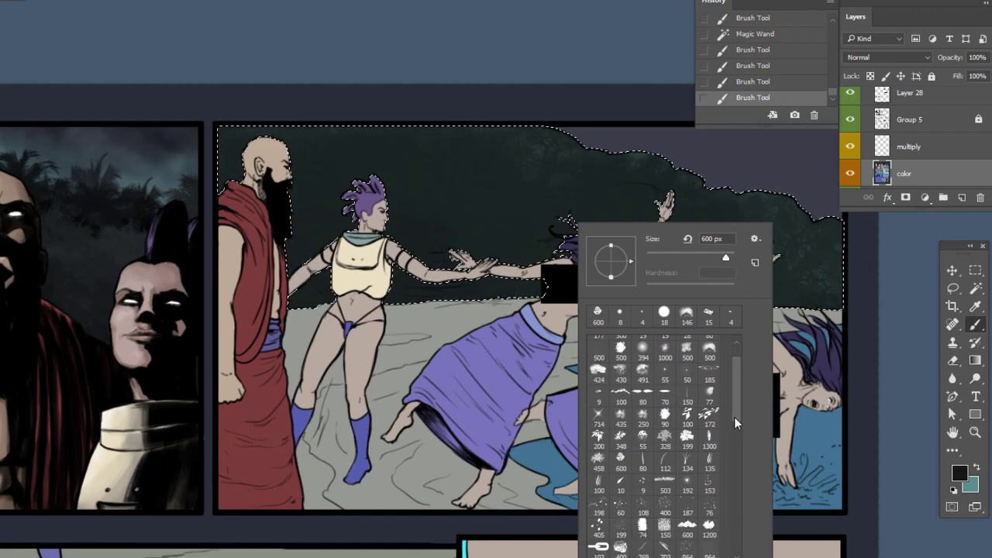
pyautogui.scroll(-2, 729, 420)
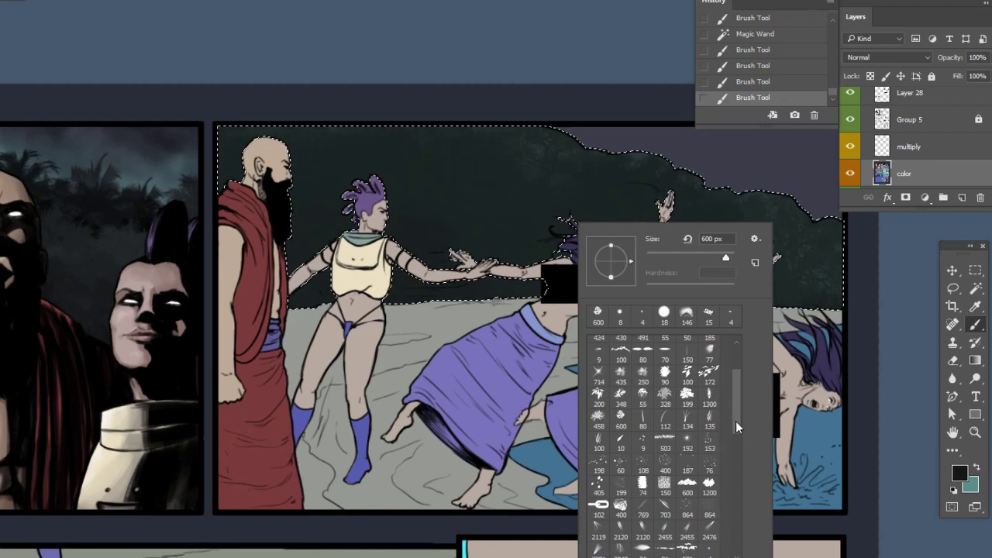
pyautogui.scroll(-1, 722, 436)
pyautogui.scroll(-1, 734, 390)
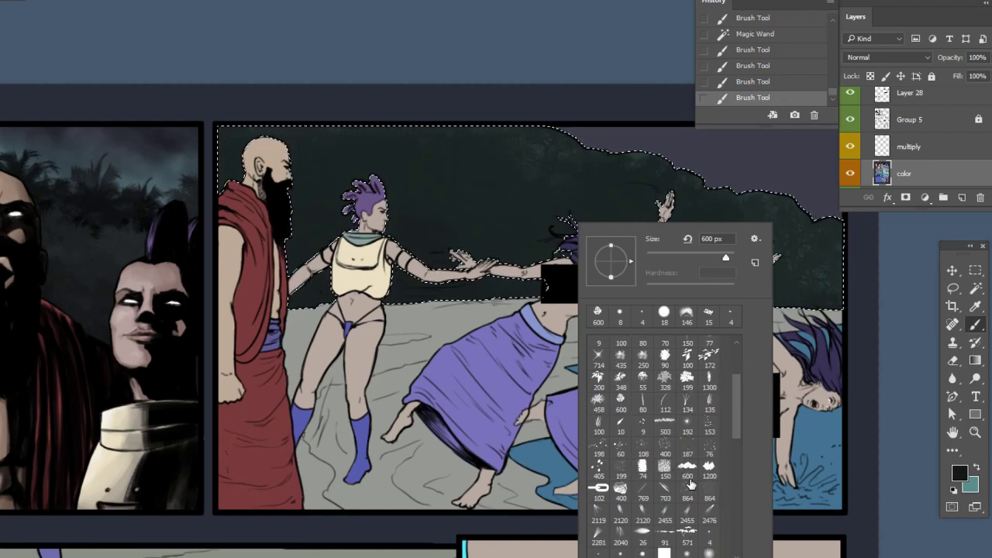
pyautogui.moveTo(736, 410); pyautogui.dragTo(738, 544)
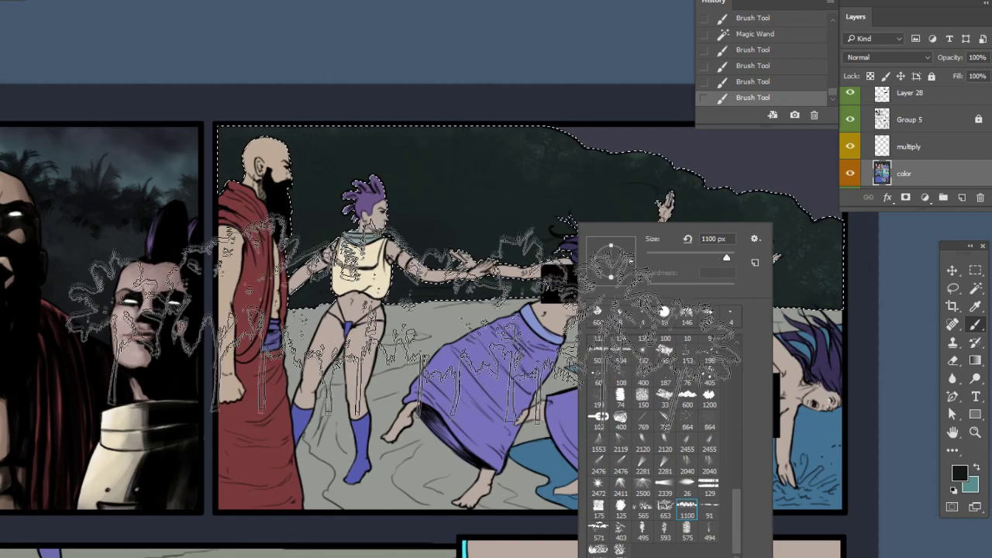
pyautogui.click(404, 329)
# Set the foreground colour to #0f1212 and stamp palm-tree rows over the dark forest, undoing a trial stamp
pyautogui.click(960, 474)
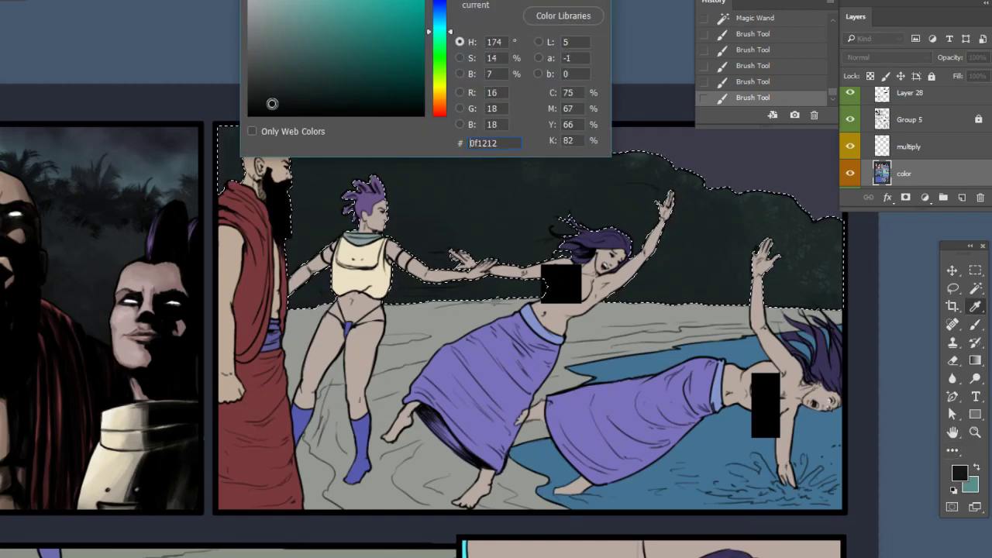
pyautogui.press('Return')
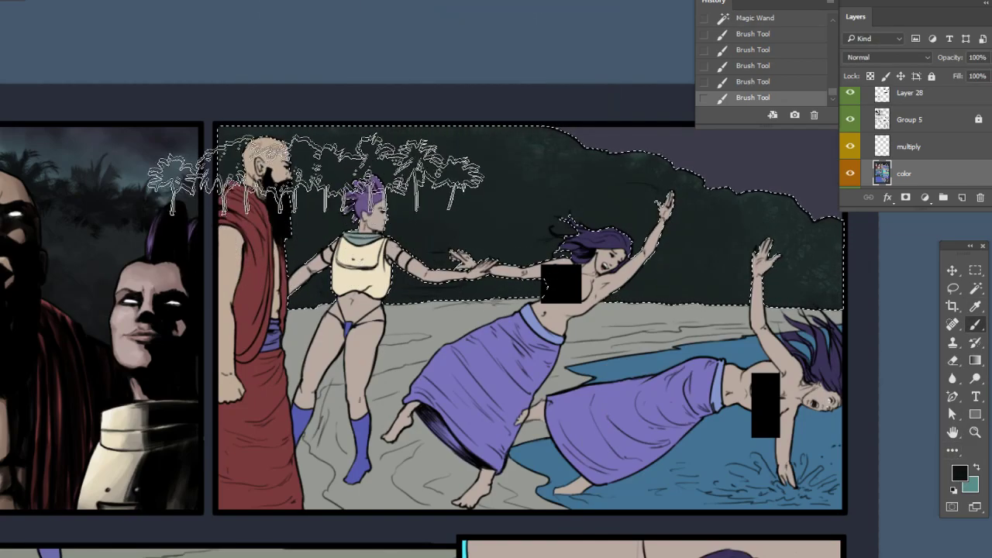
pyautogui.moveTo(535, 276)
pyautogui.mouseDown()
pyautogui.moveTo(579, 222)
pyautogui.moveTo(559, 329)
pyautogui.mouseUp()
pyautogui.hotkey('ctrl', 'z')
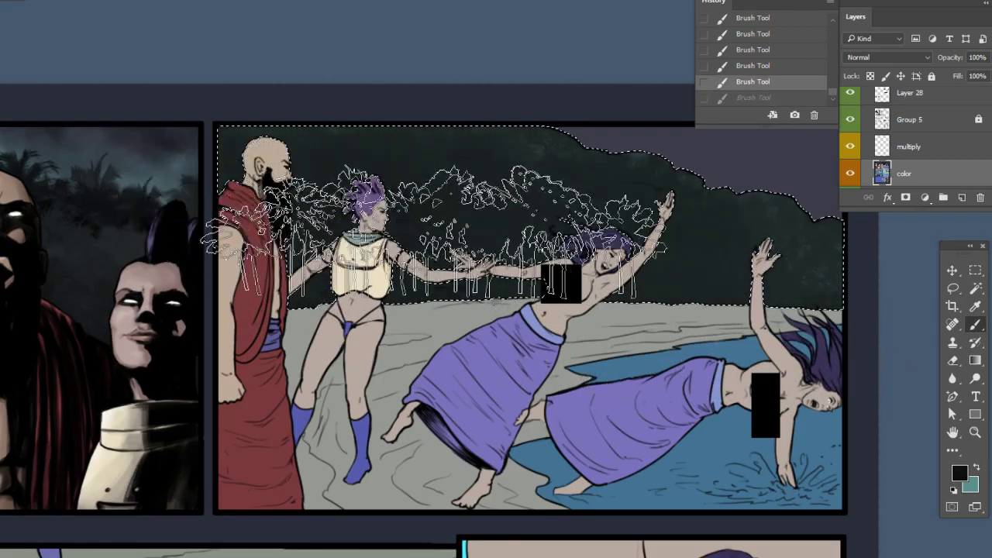
pyautogui.moveTo(372, 252)
pyautogui.mouseDown()
pyautogui.moveTo(521, 273)
pyautogui.moveTo(708, 392)
pyautogui.moveTo(449, 357)
pyautogui.mouseUp()
pyautogui.click(756, 81)
pyautogui.click(756, 65)
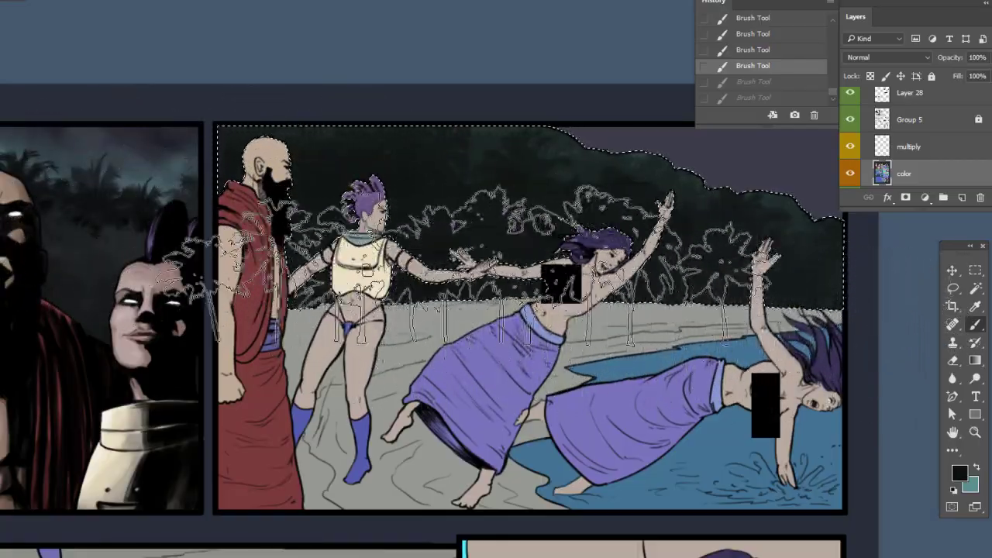
pyautogui.hotkey('ctrl', 'shift', 'z')
pyautogui.hotkey('ctrl', 'shift', 'z')
# Reduce the palm-tree brush to 511 px and stamp smaller palm rows over the forest
pyautogui.press('[')
pyautogui.press('[')
pyautogui.press('[')
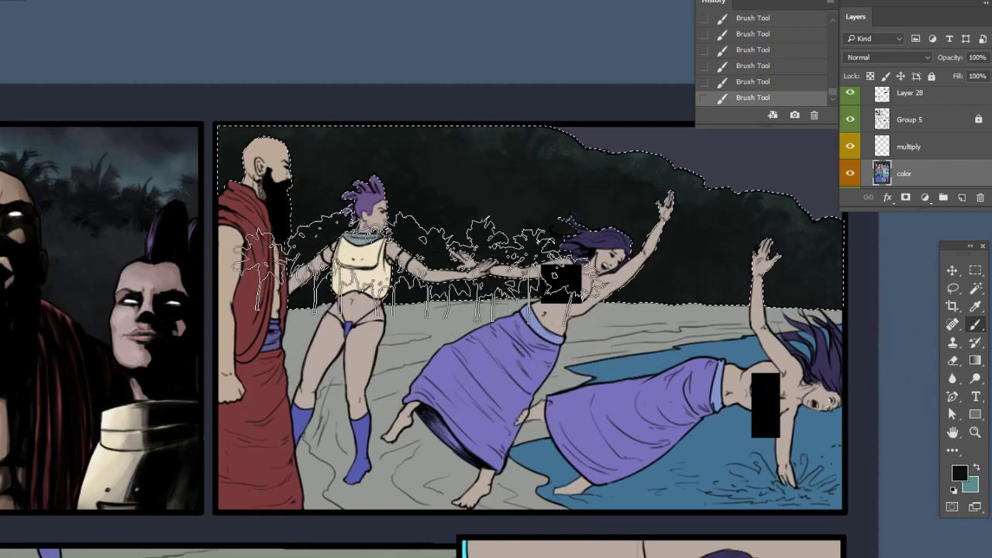
pyautogui.rightClick(419, 283)
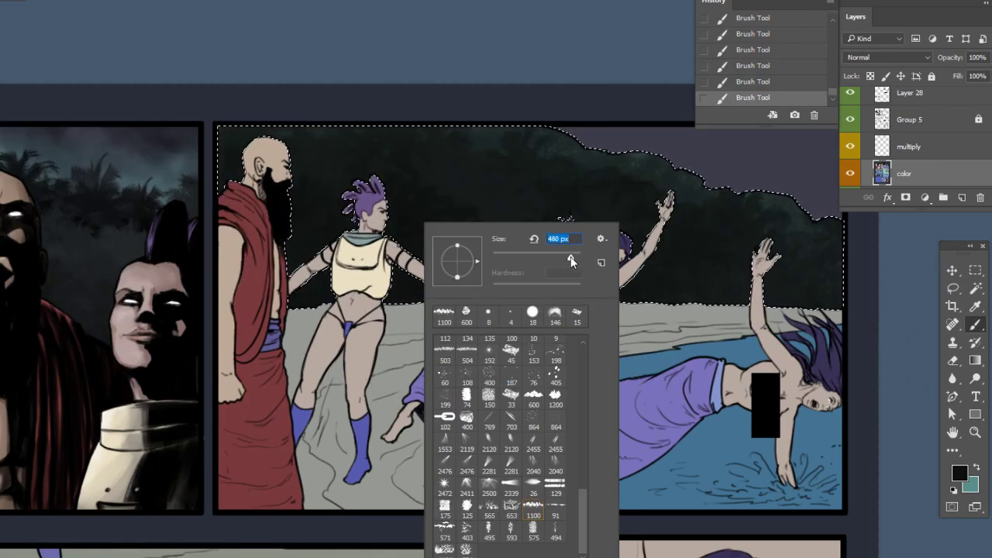
pyautogui.moveTo(572, 257); pyautogui.dragTo(574, 258)
pyautogui.click(286, 217)
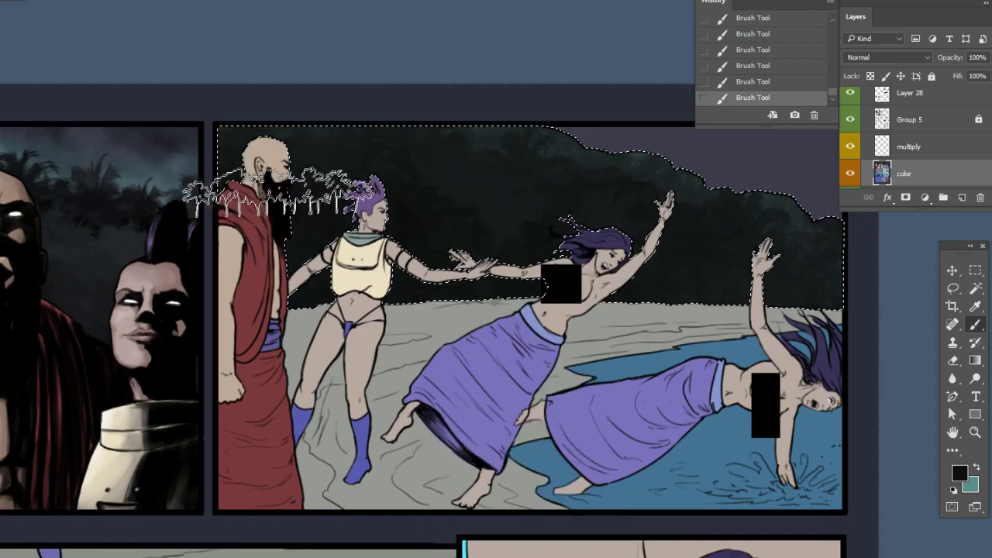
# Undo the last palm stamp, restamp the forest, and darken the foreground colour to #040505
pyautogui.click(767, 82)
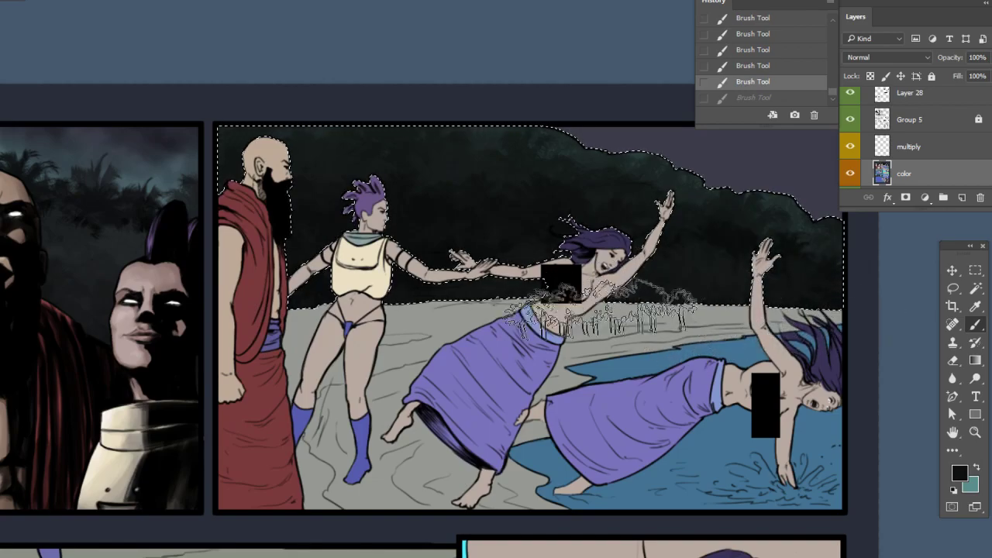
pyautogui.click(279, 251)
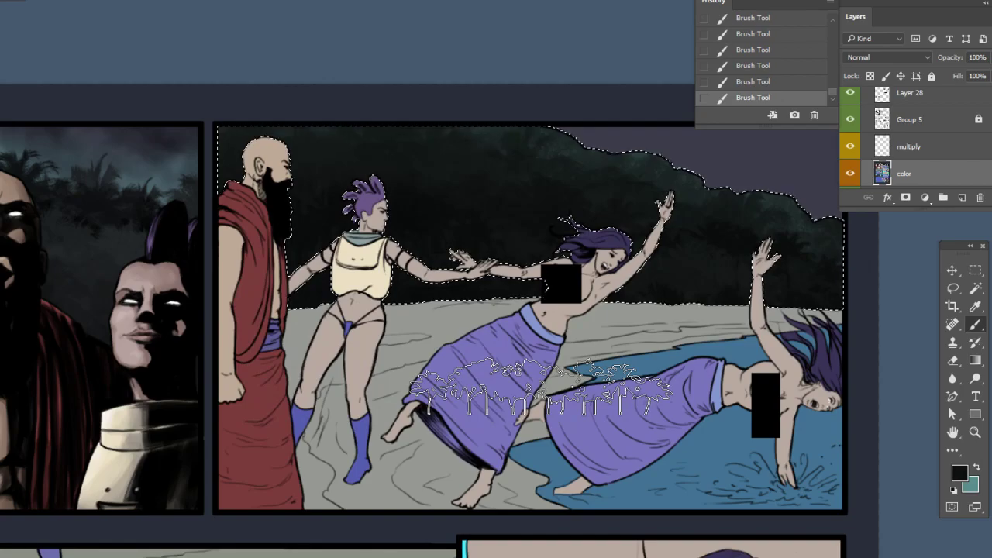
pyautogui.click(960, 470)
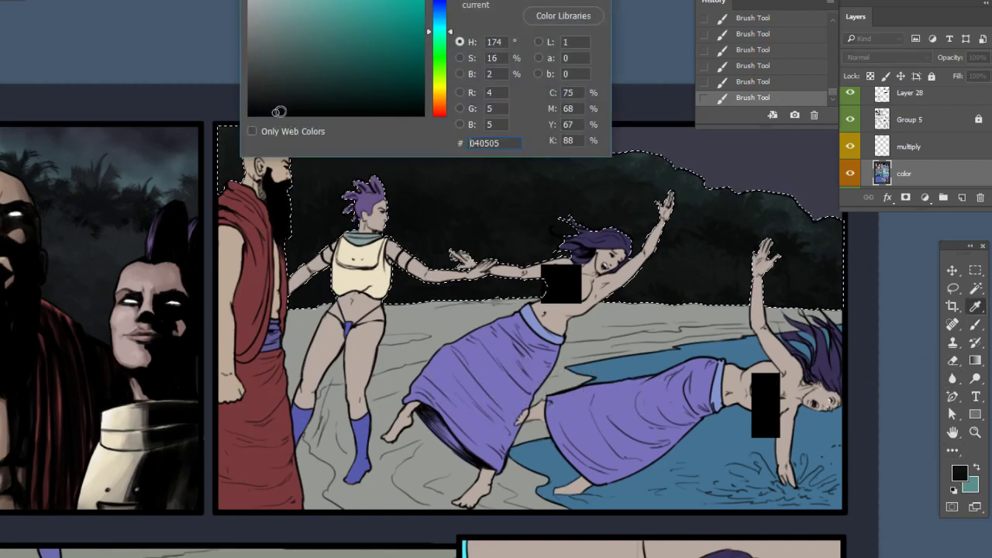
pyautogui.press('Return')
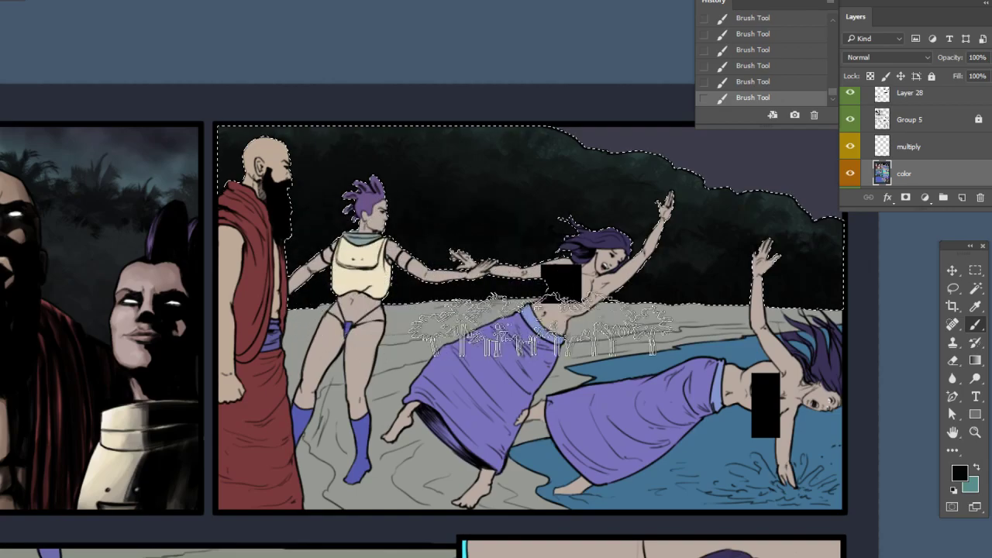
# Select the flat purple sky area above the treeline with the Magic Wand
pyautogui.moveTo(658, 390); pyautogui.dragTo(572, 420)
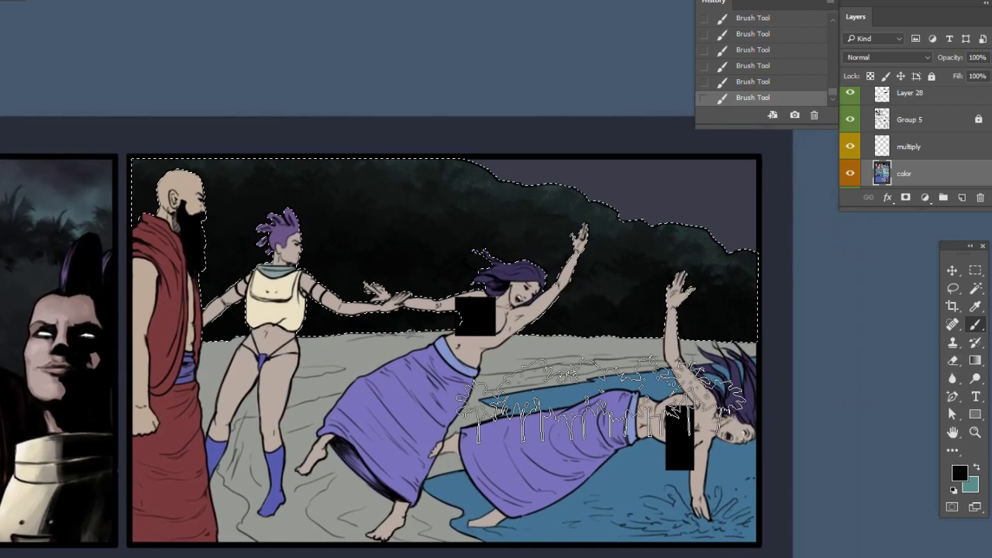
pyautogui.click(976, 288)
pyautogui.click(679, 200)
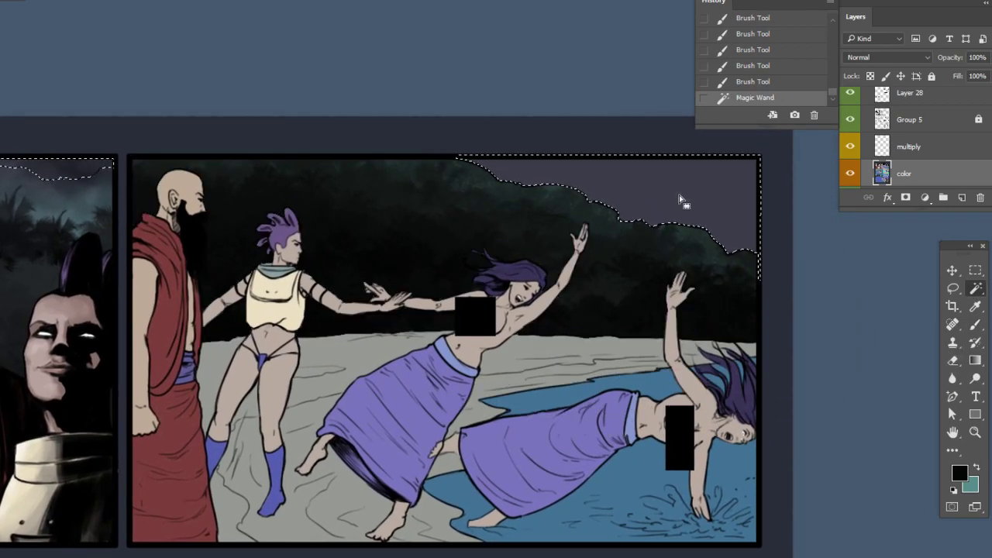
# Return to the Brush tool and pick the 500 px soft, irregular cloud-like preset
pyautogui.click(975, 327)
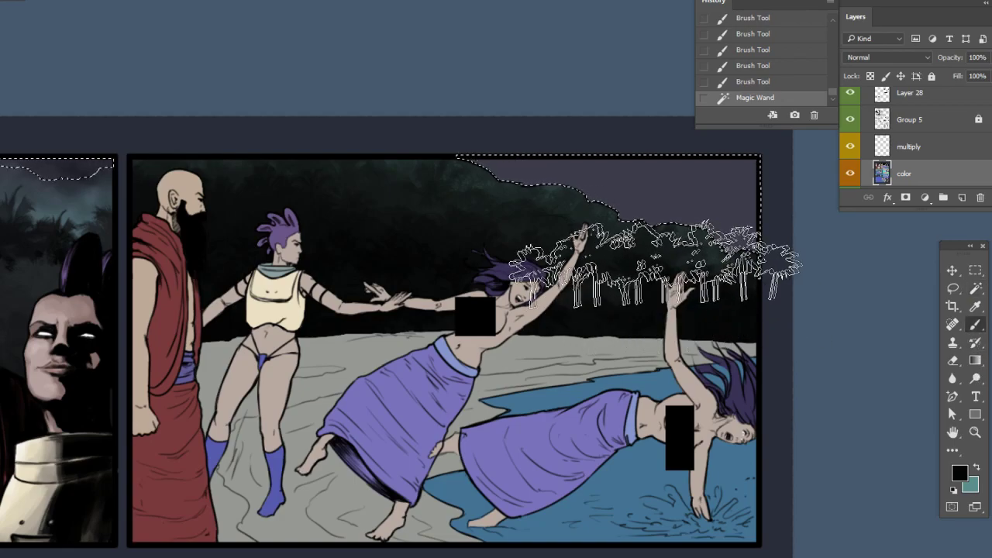
pyautogui.rightClick(661, 264)
pyautogui.moveTo(814, 510); pyautogui.dragTo(824, 357)
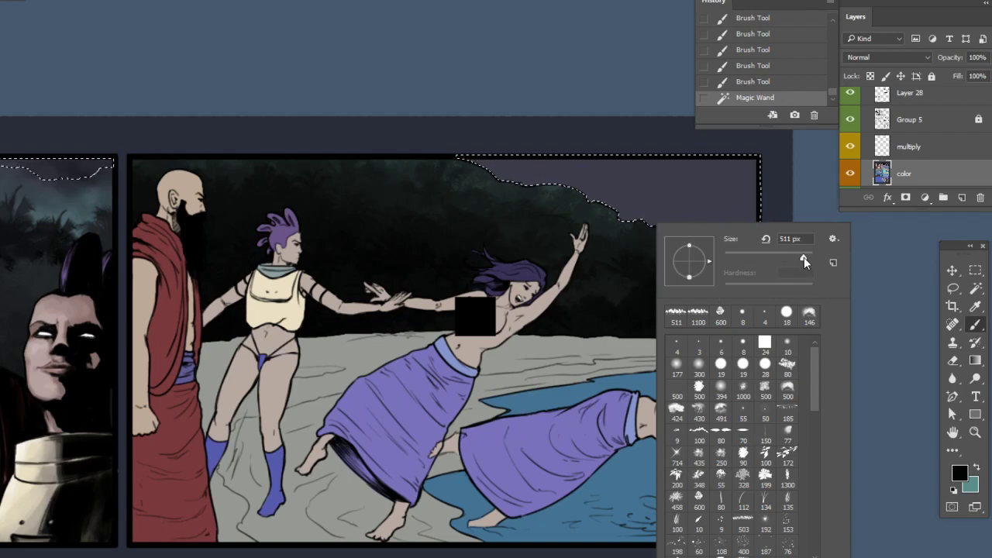
pyautogui.click(976, 335)
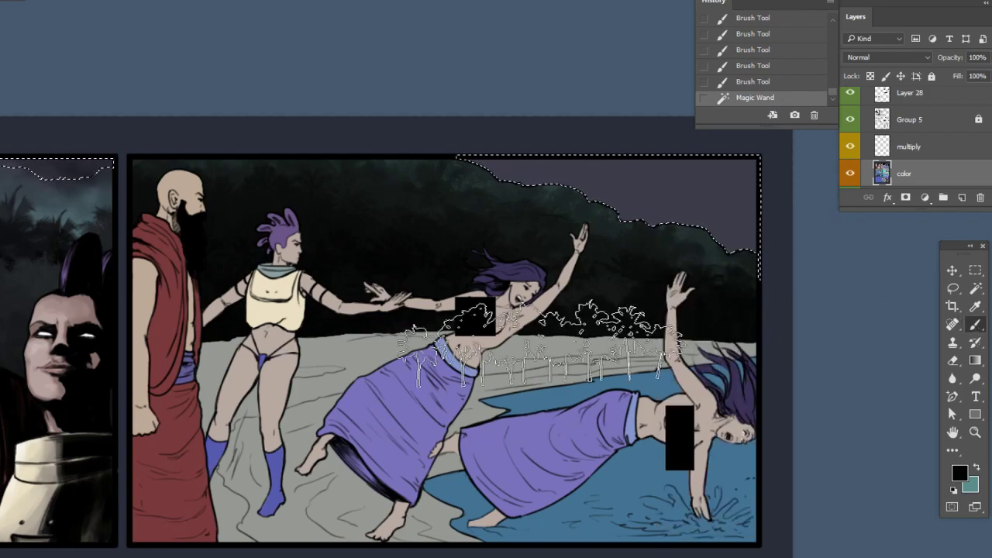
pyautogui.rightClick(565, 367)
pyautogui.moveTo(717, 476)
pyautogui.mouseDown()
pyautogui.moveTo(722, 489)
pyautogui.moveTo(729, 353)
pyautogui.mouseUp()
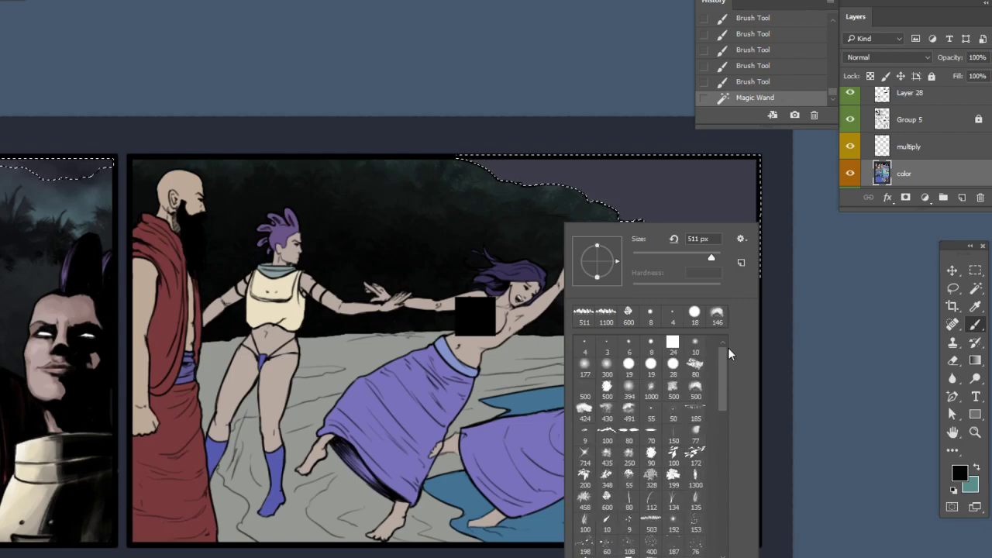
pyautogui.click(696, 391)
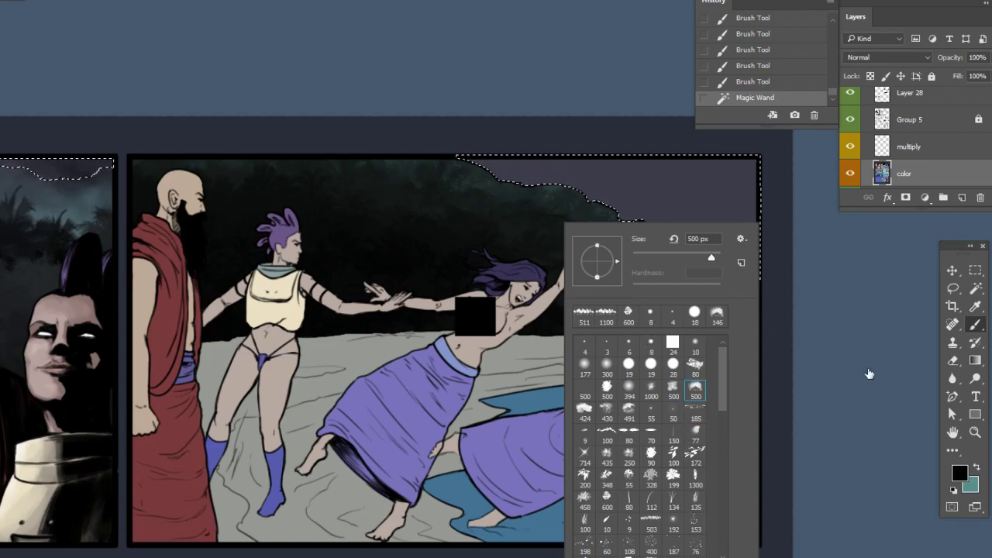
# Swap the foreground colour to teal and brush a hazy glow into the selected sky along the treeline
pyautogui.click(977, 467)
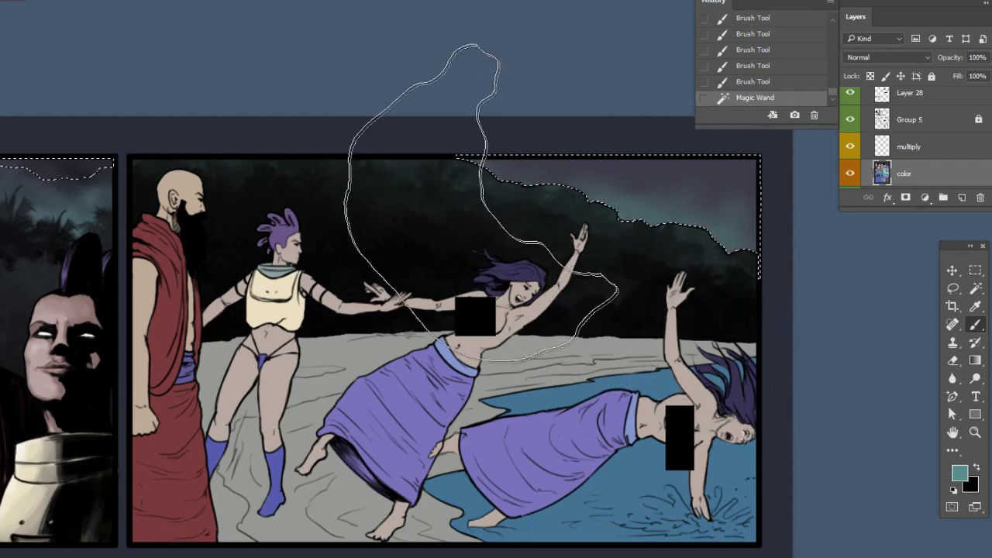
pyautogui.click(686, 211)
pyautogui.click(628, 236)
pyautogui.click(569, 252)
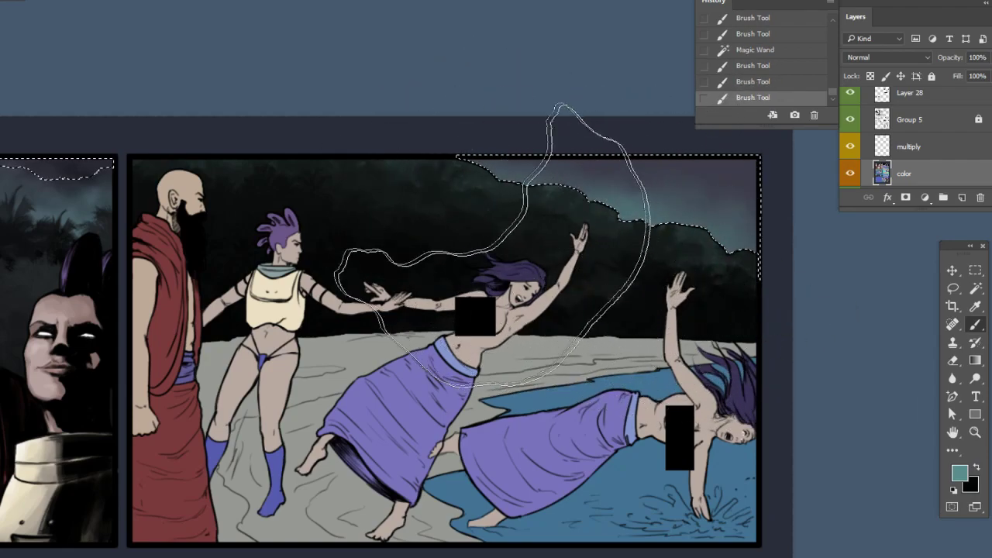
pyautogui.click(763, 316)
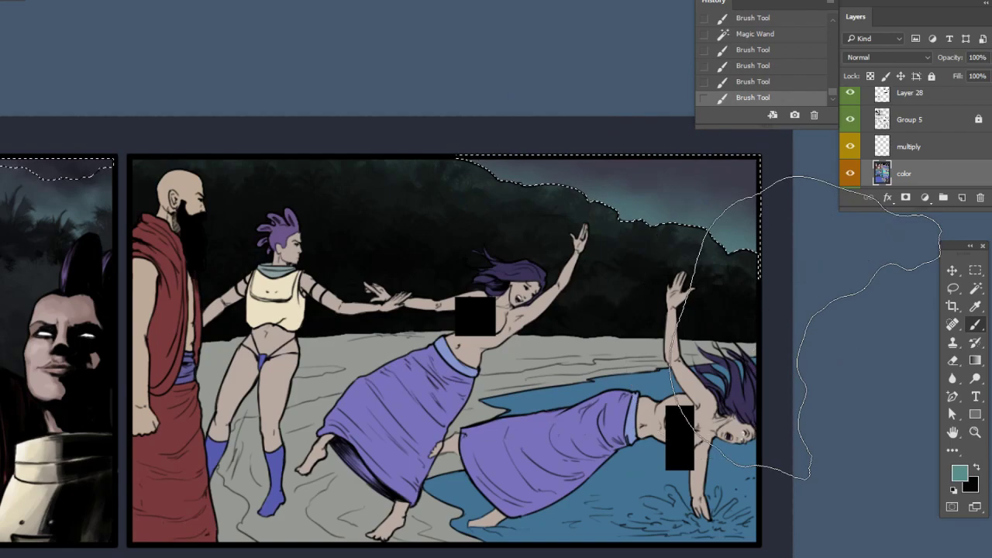
# Sample black from the forest, reduce the cloud brush to 322 px, and darken the edges of the selected sky
pyautogui.keyDown('alt'); pyautogui.click(429, 248); pyautogui.keyUp('alt')
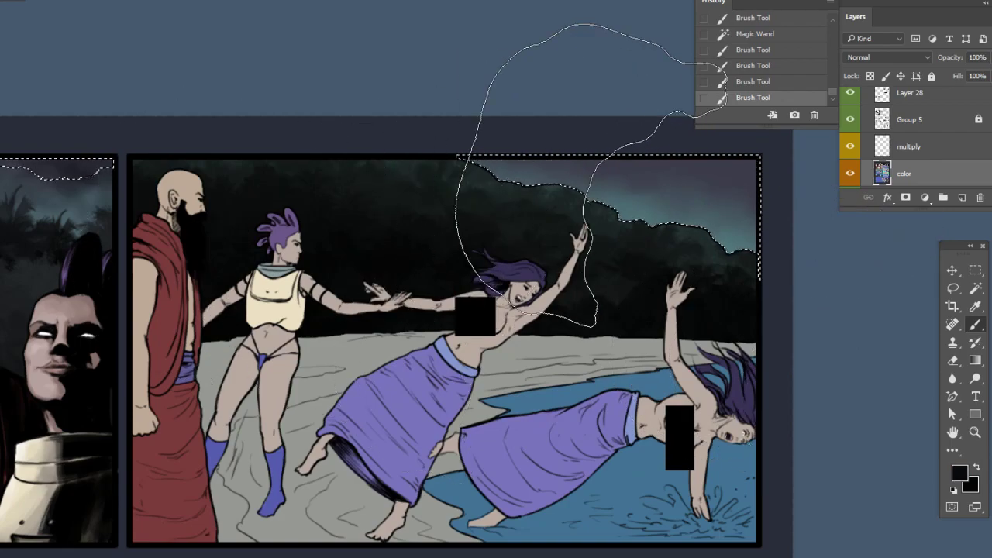
pyautogui.moveTo(592, 112); pyautogui.dragTo(746, 123)
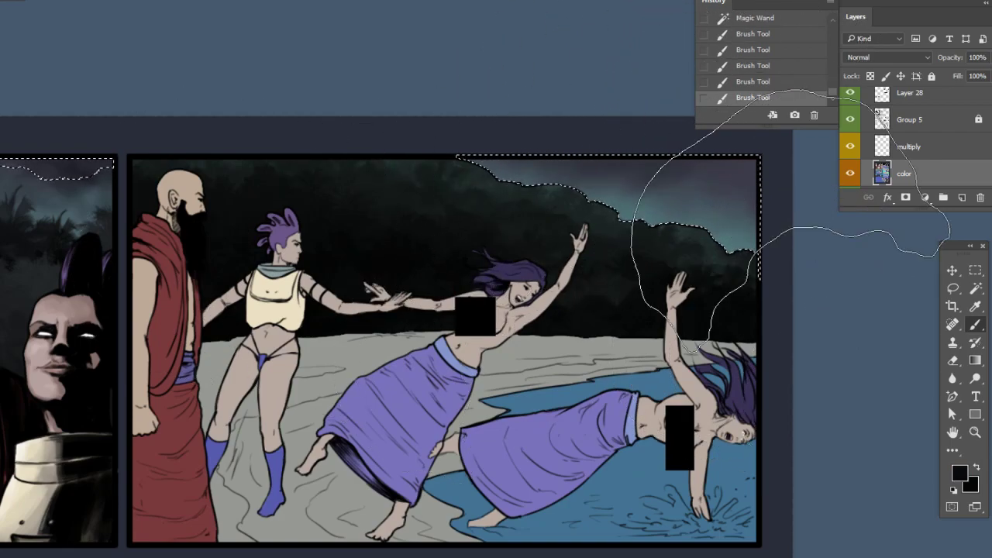
pyautogui.rightClick(803, 294)
pyautogui.click(818, 256)
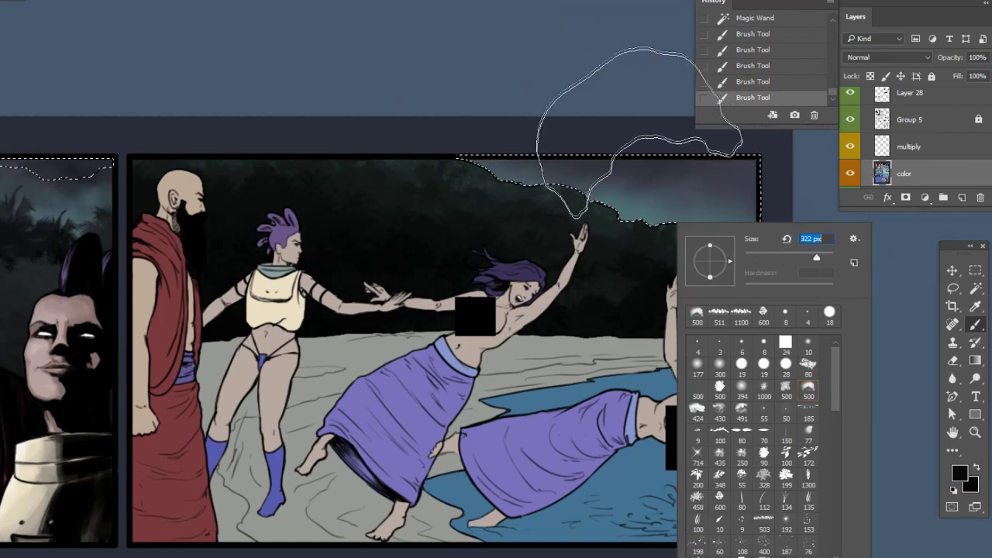
pyautogui.click(653, 139)
pyautogui.moveTo(784, 236); pyautogui.dragTo(702, 226)
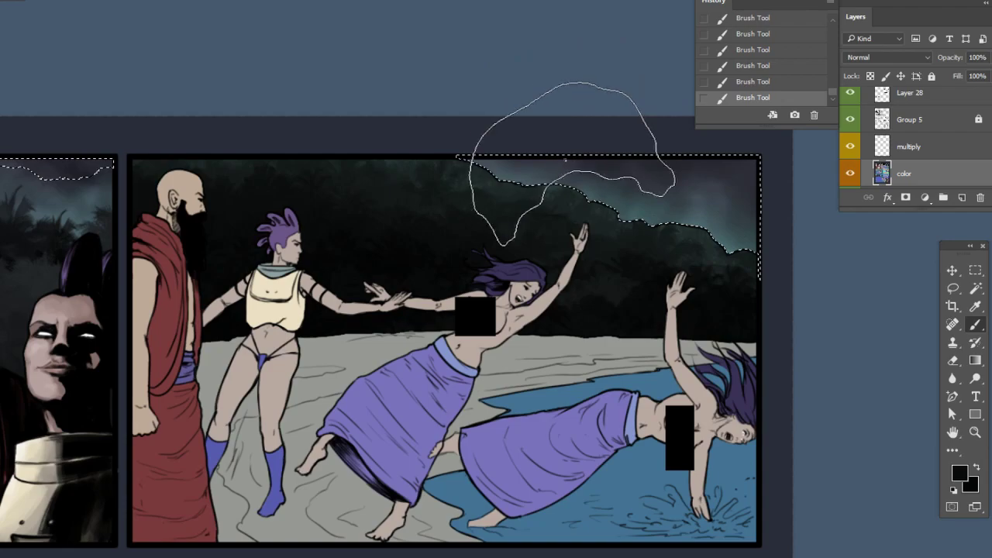
# Reduce the cloud brush to 155 px and brush smaller cloud detail into the selected sky
pyautogui.rightClick(566, 158)
pyautogui.click(686, 191)
pyautogui.click(648, 141)
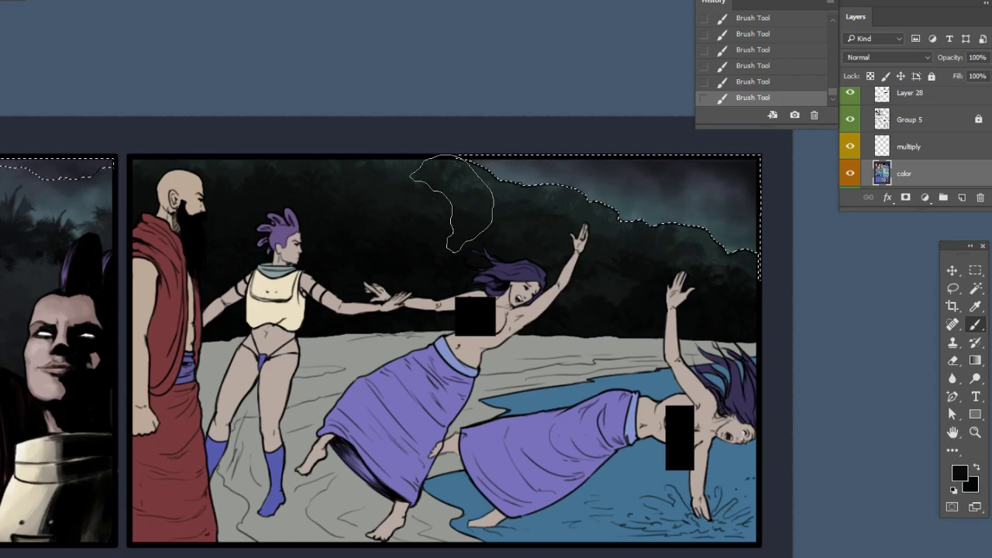
# Deselect the sky and select the flat grey sand area behind the figures with the Magic Wand
pyautogui.moveTo(595, 347); pyautogui.dragTo(609, 355)
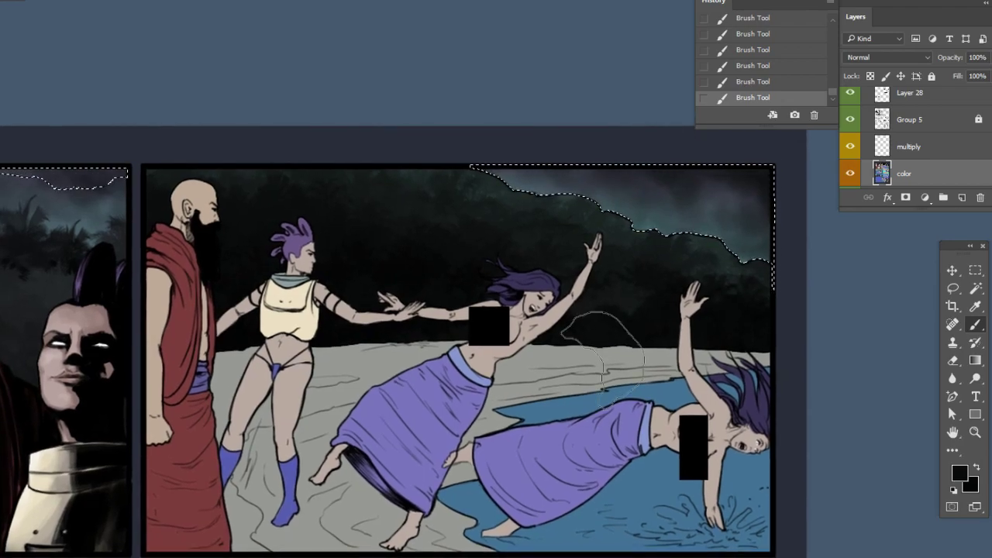
pyautogui.moveTo(637, 316); pyautogui.dragTo(667, 336)
pyautogui.click(954, 289)
pyautogui.click(906, 311)
pyautogui.moveTo(816, 396); pyautogui.dragTo(768, 365)
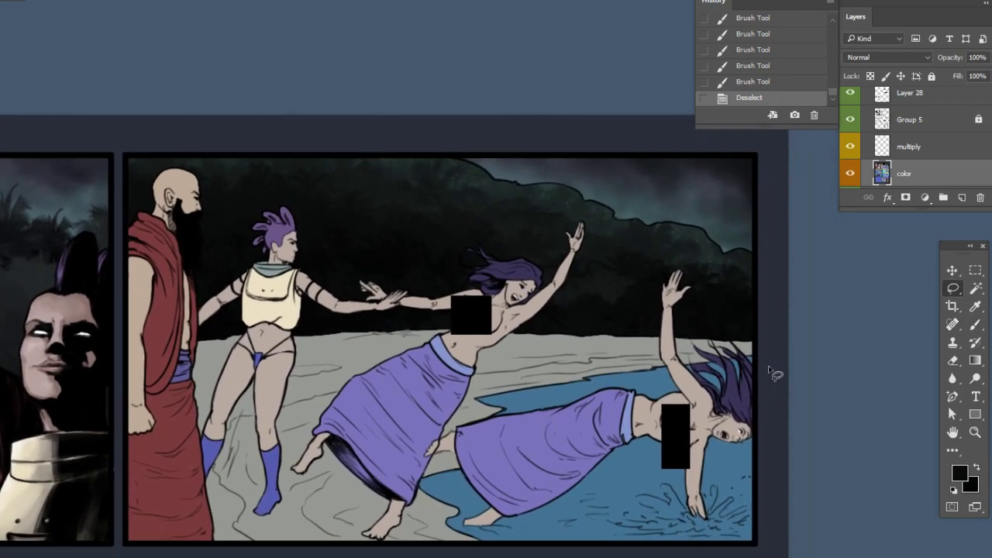
pyautogui.click(976, 288)
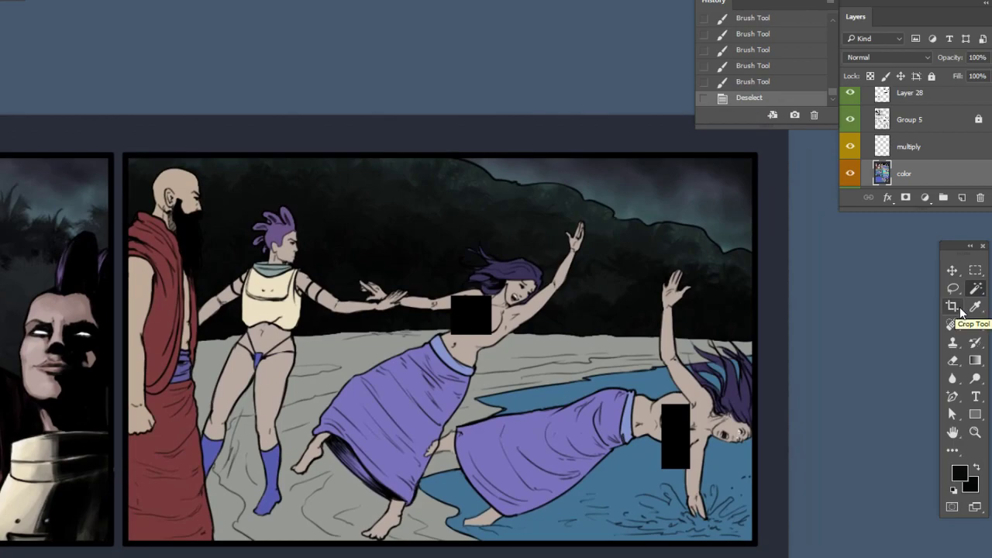
pyautogui.moveTo(576, 360); pyautogui.dragTo(616, 310)
pyautogui.click(597, 305)
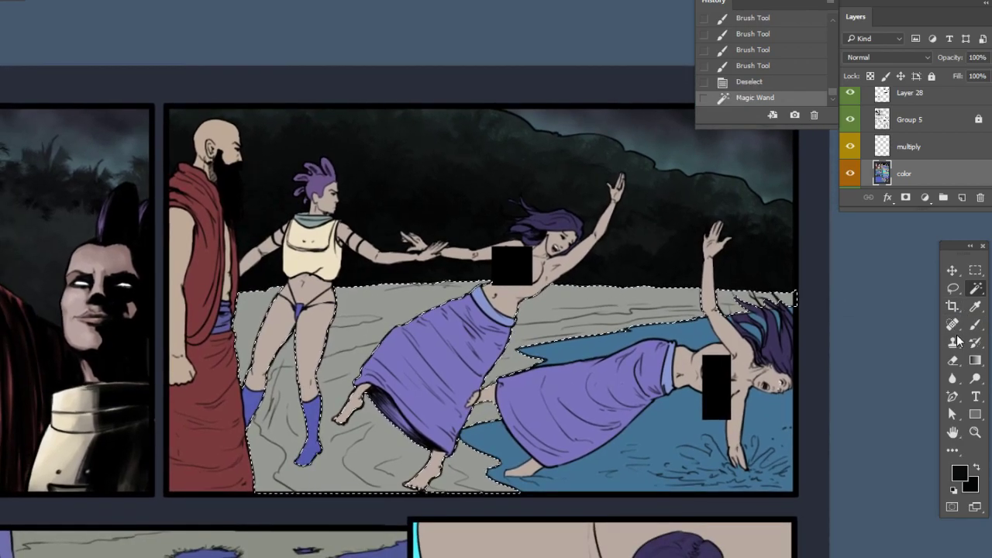
# Return to the Brush tool, sample the sand's grey, and darken it to a mid grey foreground colour
pyautogui.click(975, 324)
pyautogui.keyDown('alt'); pyautogui.click(621, 296); pyautogui.keyUp('alt')
pyautogui.click(960, 475)
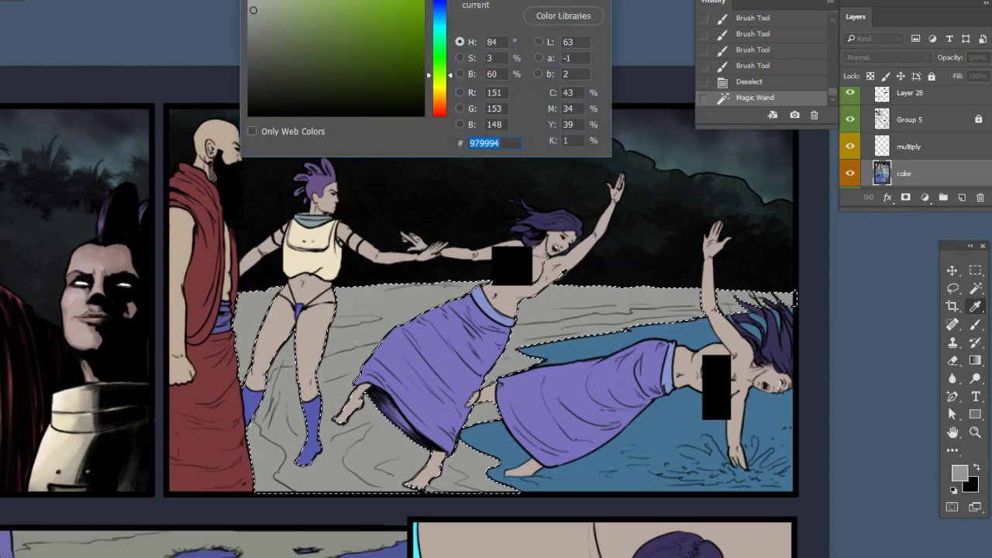
pyautogui.click(248, 49)
pyautogui.press('Return')
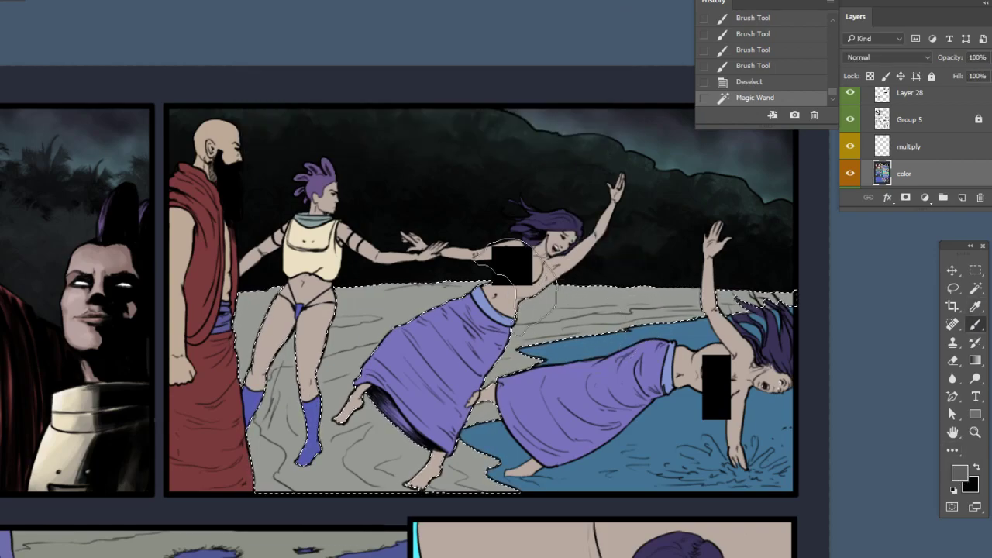
# Pick the 80 px rough textured brush and shade the selected sand along the treeline and between the figures
pyautogui.rightClick(531, 248)
pyautogui.click(660, 367)
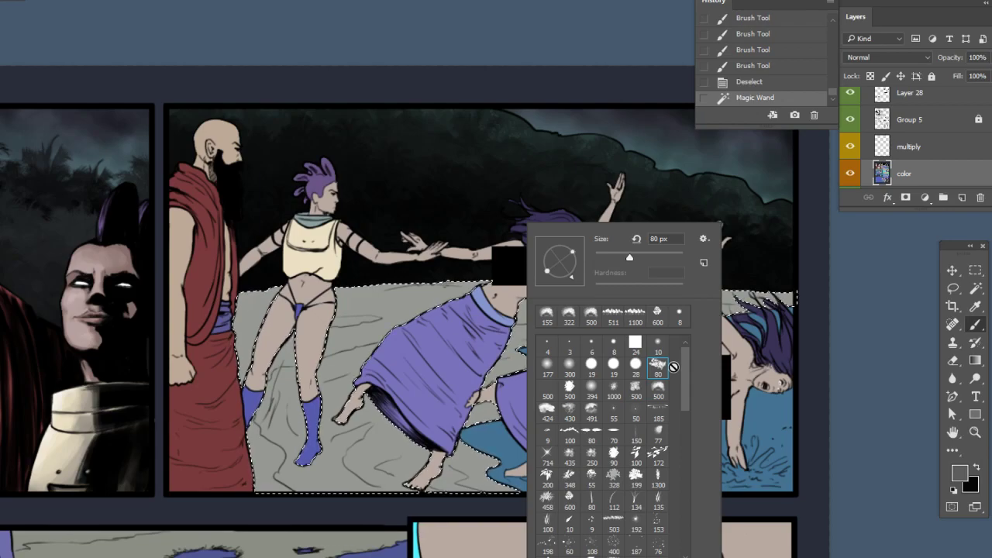
pyautogui.click(600, 176)
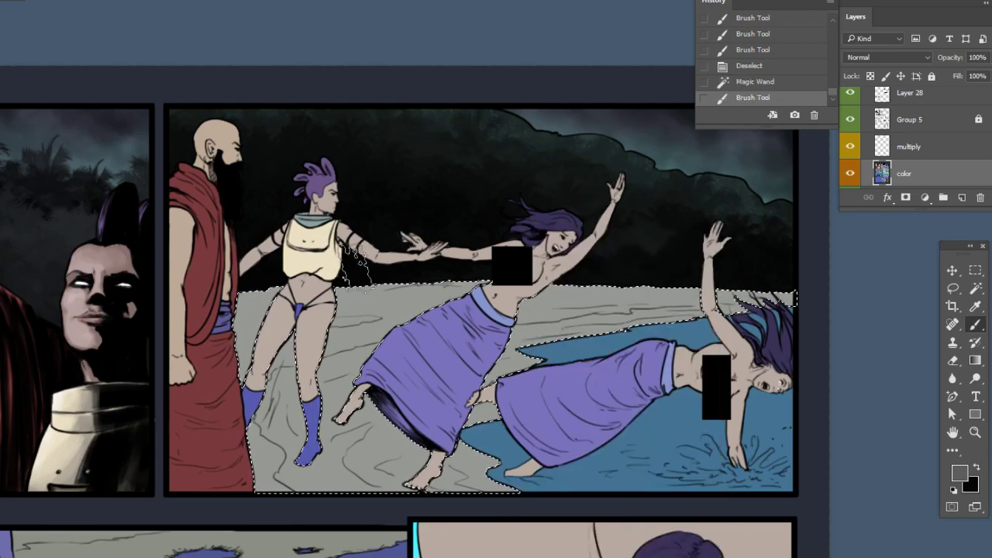
pyautogui.moveTo(213, 298)
pyautogui.mouseDown()
pyautogui.moveTo(512, 279)
pyautogui.moveTo(690, 296)
pyautogui.moveTo(543, 292)
pyautogui.mouseUp()
pyautogui.moveTo(682, 293); pyautogui.dragTo(817, 287)
pyautogui.moveTo(437, 349); pyautogui.dragTo(612, 301)
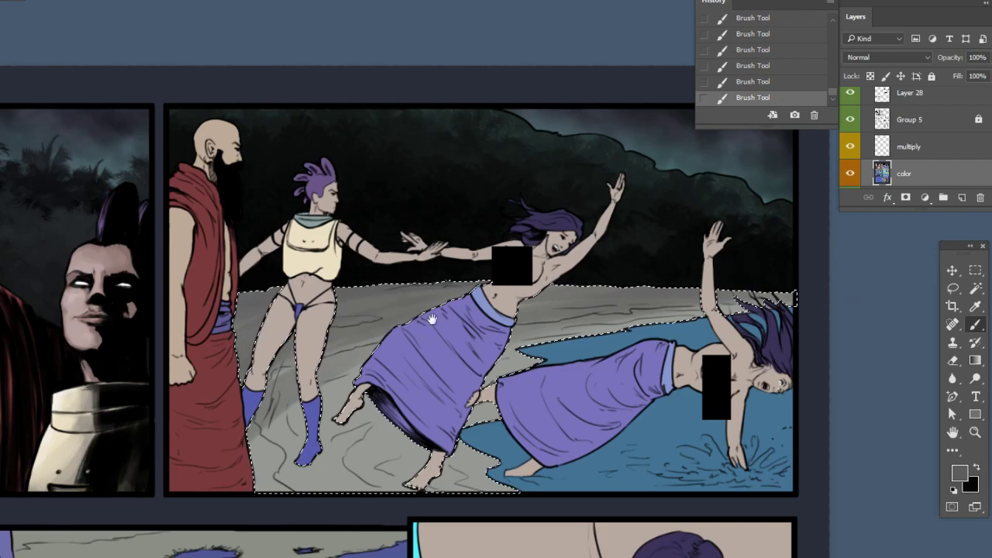
pyautogui.moveTo(467, 314); pyautogui.dragTo(509, 306)
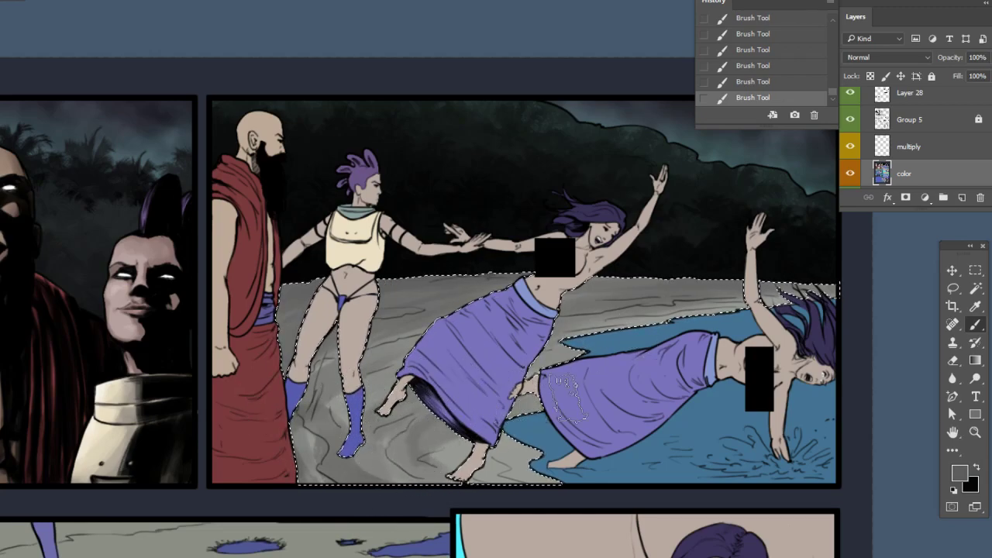
# Switch to the 100 px thin, wavy brush preset and brush streaky texture across the selected sand
pyautogui.hotkey('ctrl', 'd')
pyautogui.moveTo(624, 397); pyautogui.dragTo(575, 387)
pyautogui.rightClick(597, 321)
pyautogui.click(625, 385)
pyautogui.scroll(-1, 741, 403)
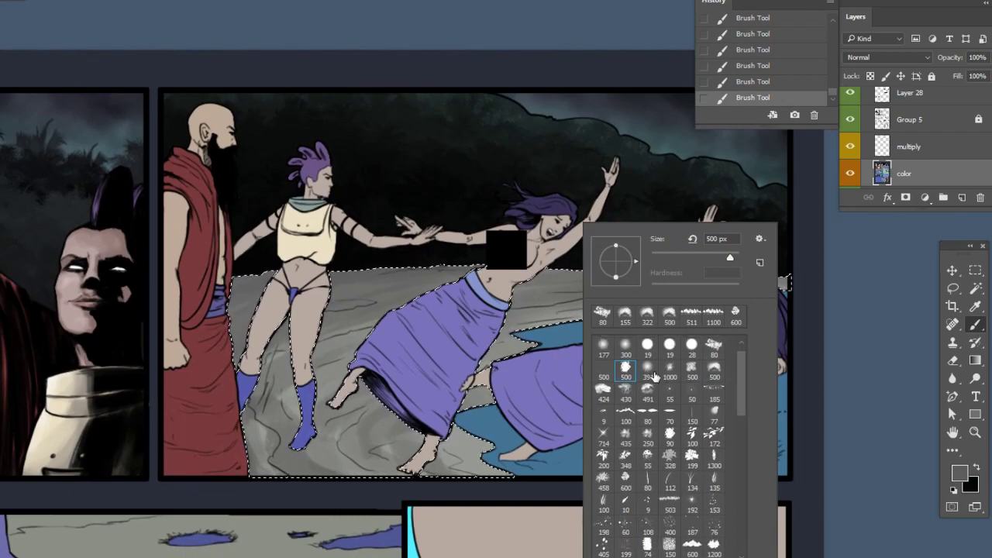
pyautogui.moveTo(740, 399); pyautogui.dragTo(741, 426)
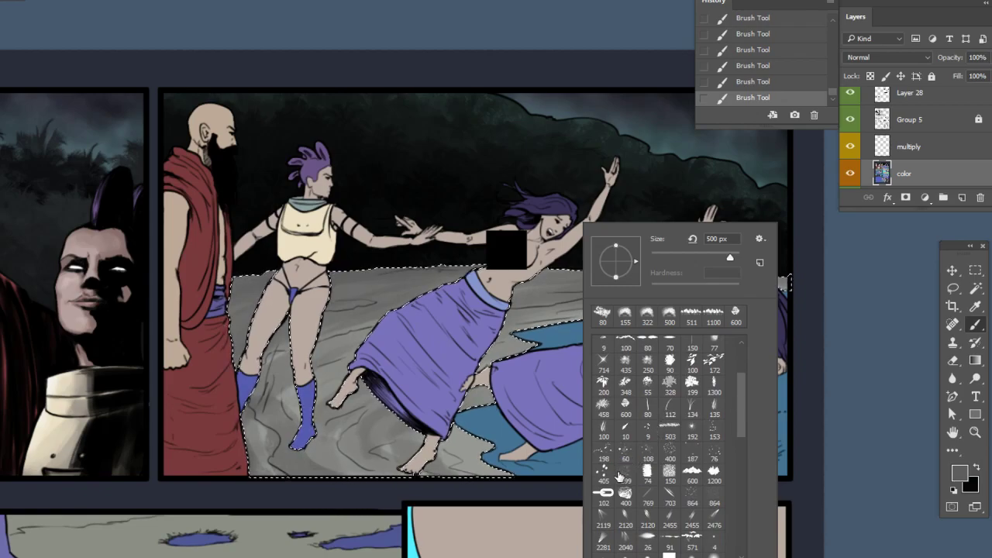
pyautogui.moveTo(737, 386); pyautogui.dragTo(739, 366)
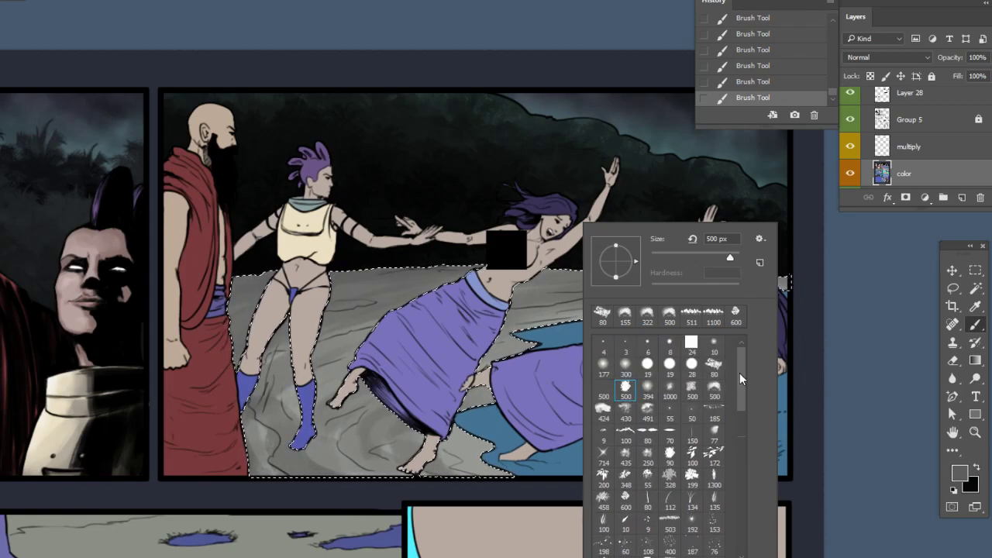
pyautogui.click(626, 434)
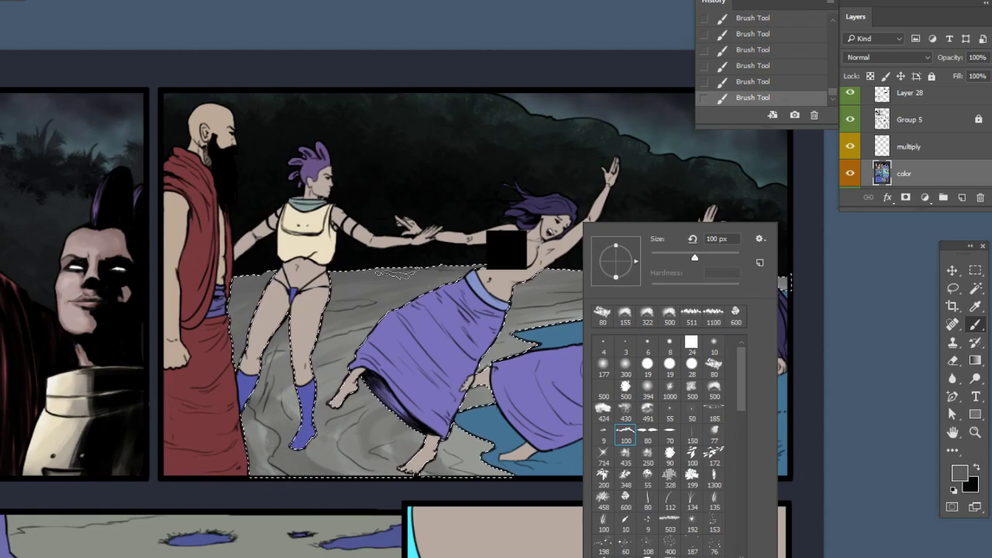
pyautogui.click(219, 292)
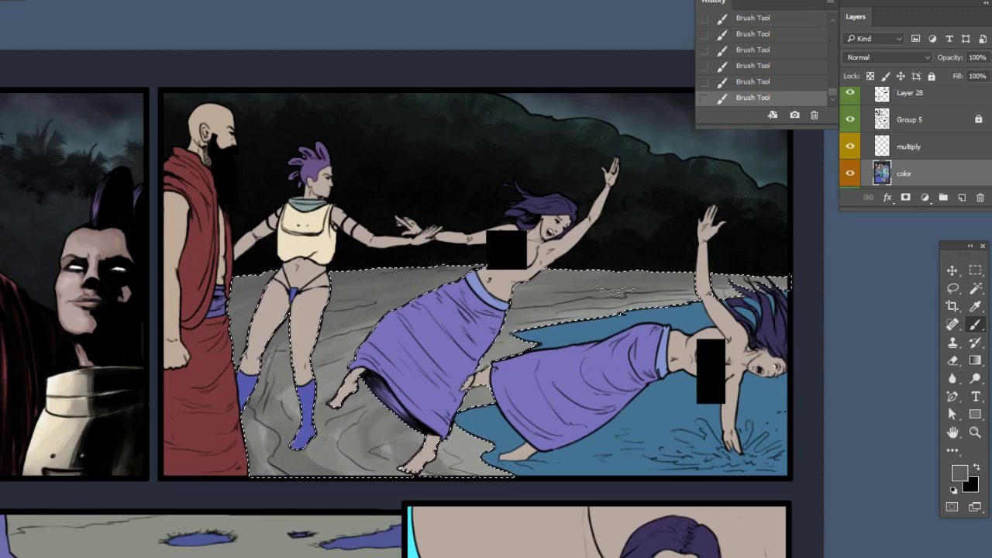
pyautogui.moveTo(544, 385); pyautogui.dragTo(634, 350)
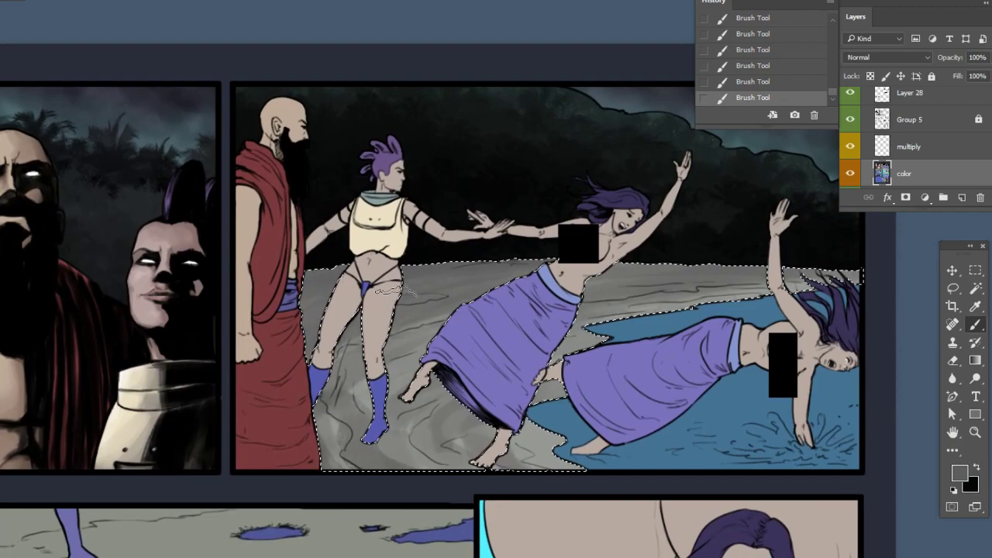
# Darken the foreground colour to #3a3e3b and paint fine, dark wavy streaks across the sand
pyautogui.click(961, 468)
pyautogui.moveTo(264, 68); pyautogui.dragTo(259, 74)
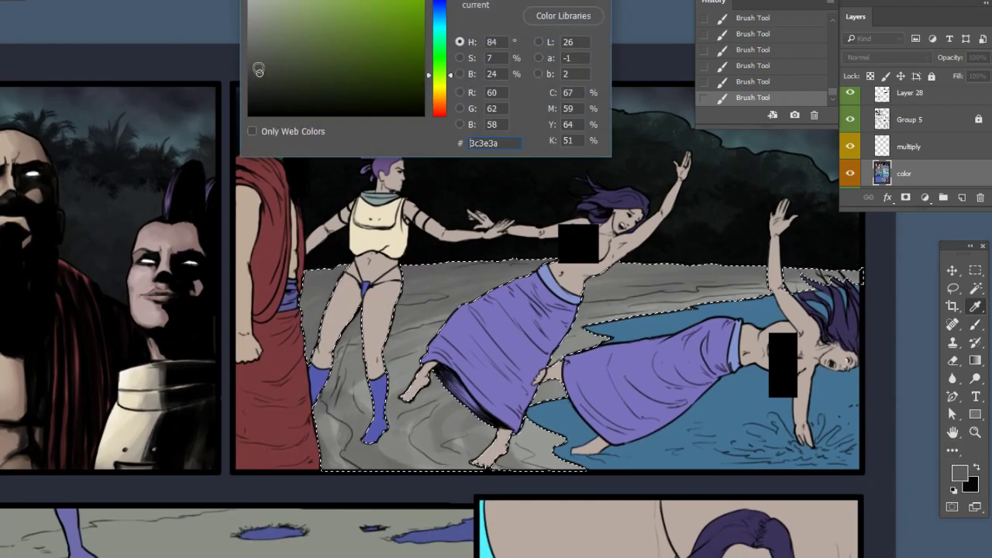
pyautogui.click(441, 50)
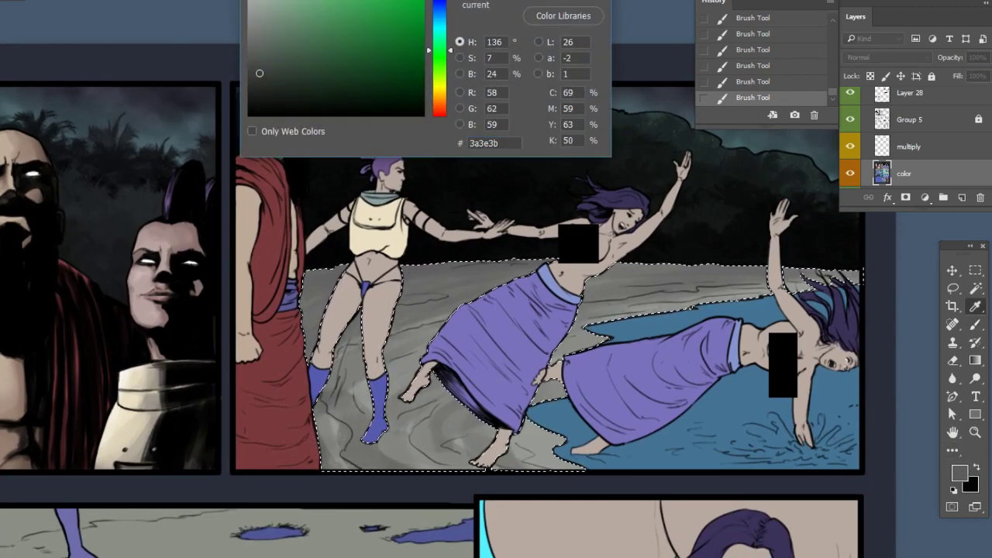
pyautogui.press('Return')
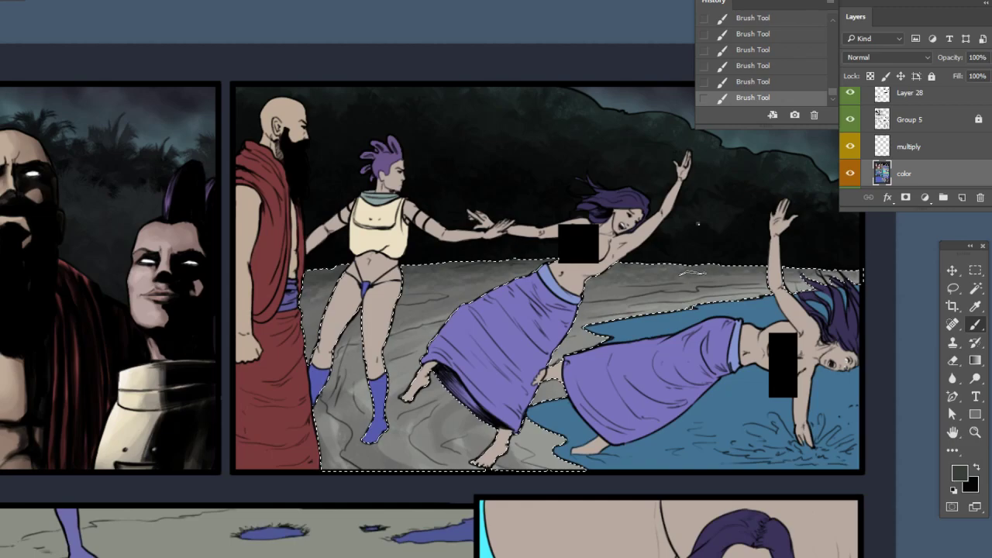
pyautogui.rightClick(698, 224)
pyautogui.press('Escape')
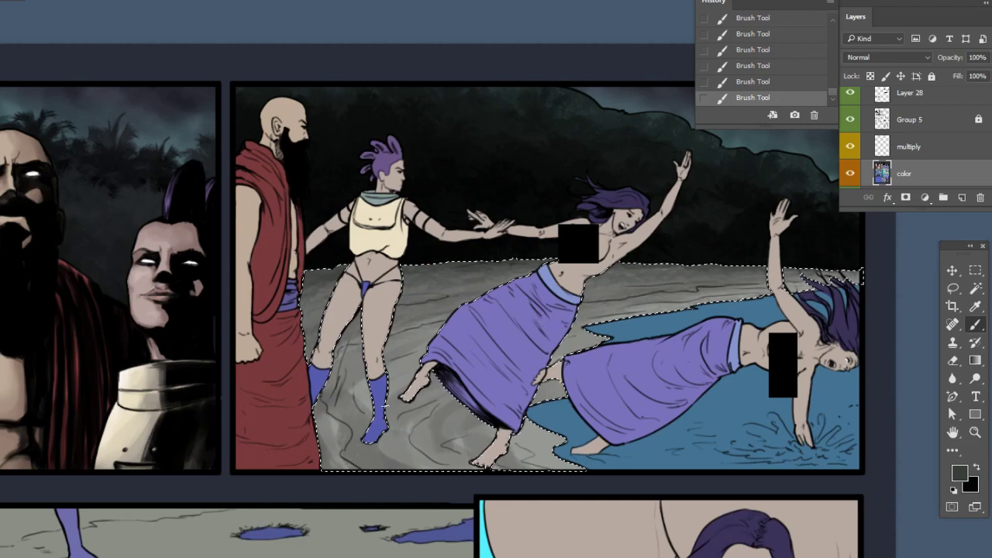
pyautogui.moveTo(547, 337); pyautogui.dragTo(652, 317)
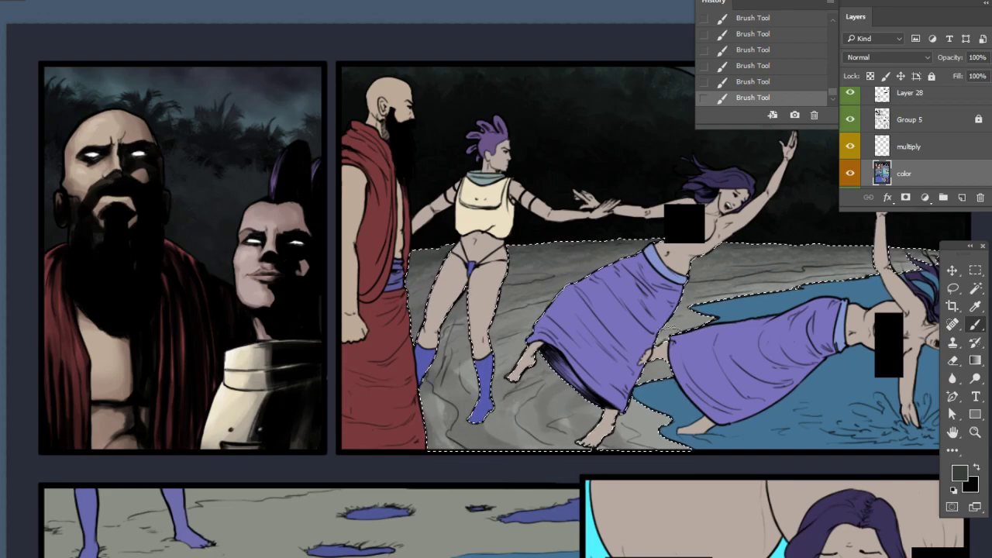
pyautogui.moveTo(748, 365); pyautogui.dragTo(655, 344)
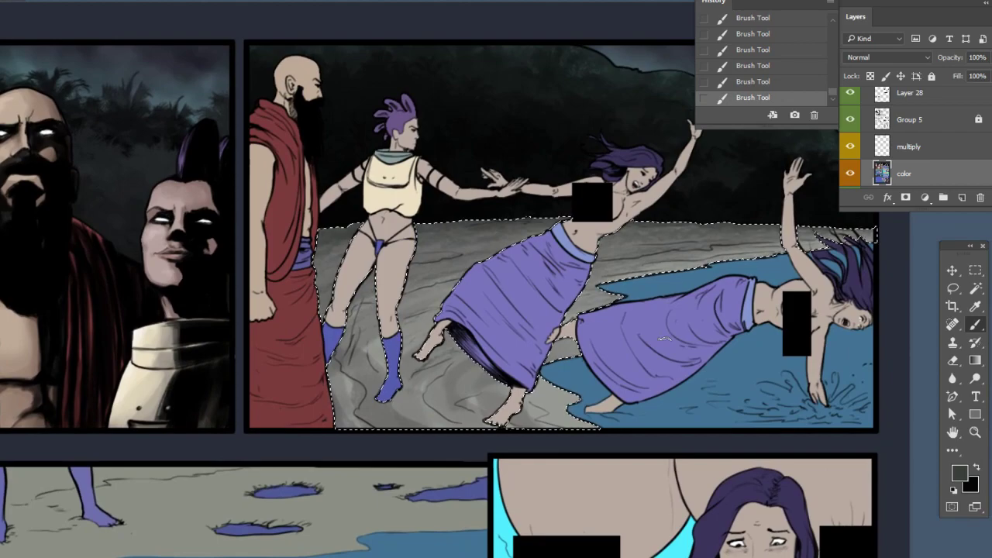
# Enlarge the rough textured brush to 99 px, choose a darker grey, and shade the sand's far edge below the treeline
pyautogui.rightClick(589, 264)
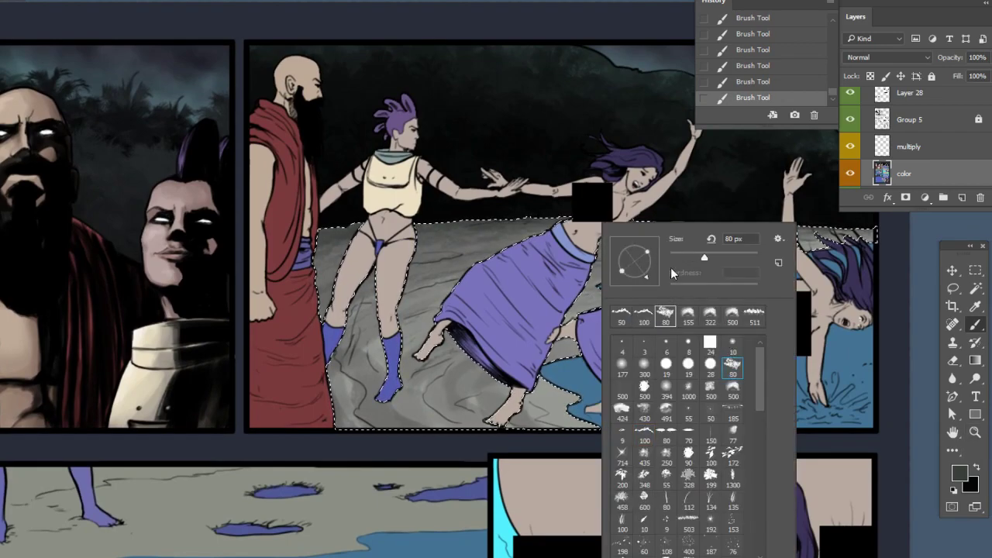
pyautogui.moveTo(695, 255); pyautogui.dragTo(712, 256)
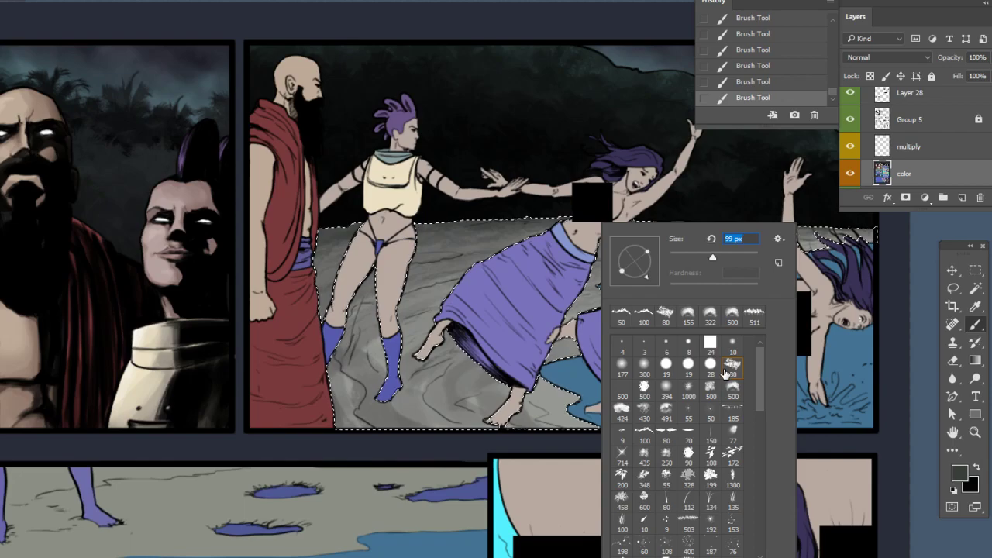
pyautogui.click(963, 470)
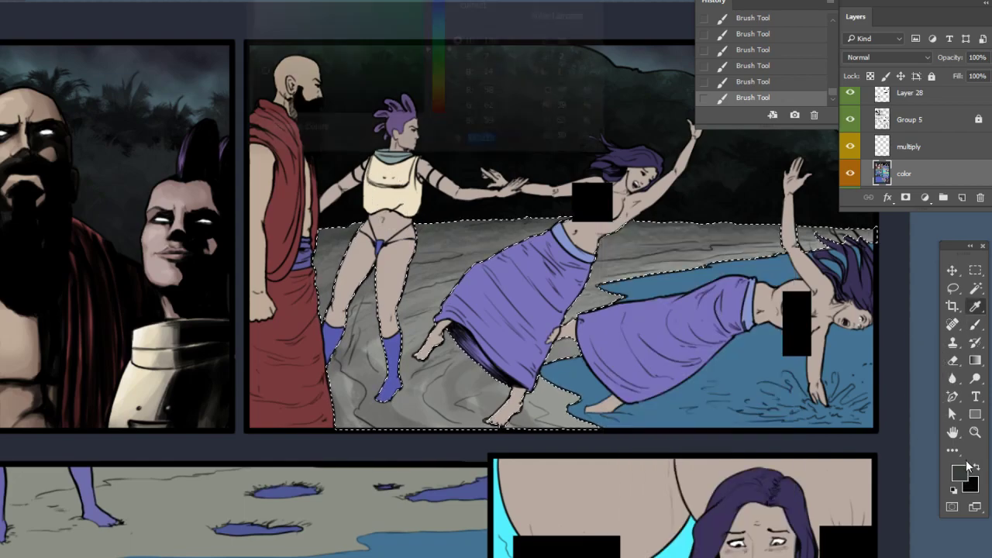
pyautogui.click(256, 88)
pyautogui.press('Return')
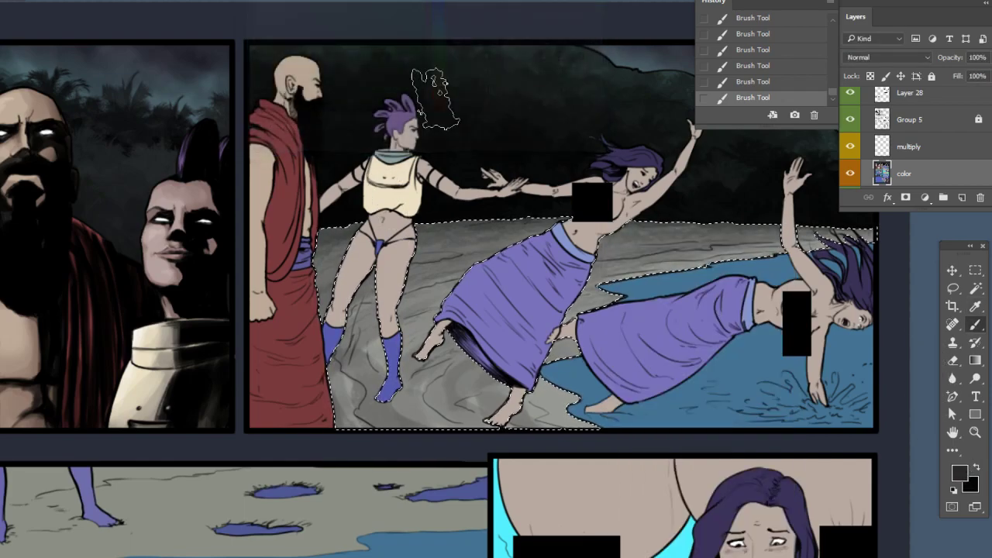
pyautogui.moveTo(293, 236); pyautogui.dragTo(341, 231)
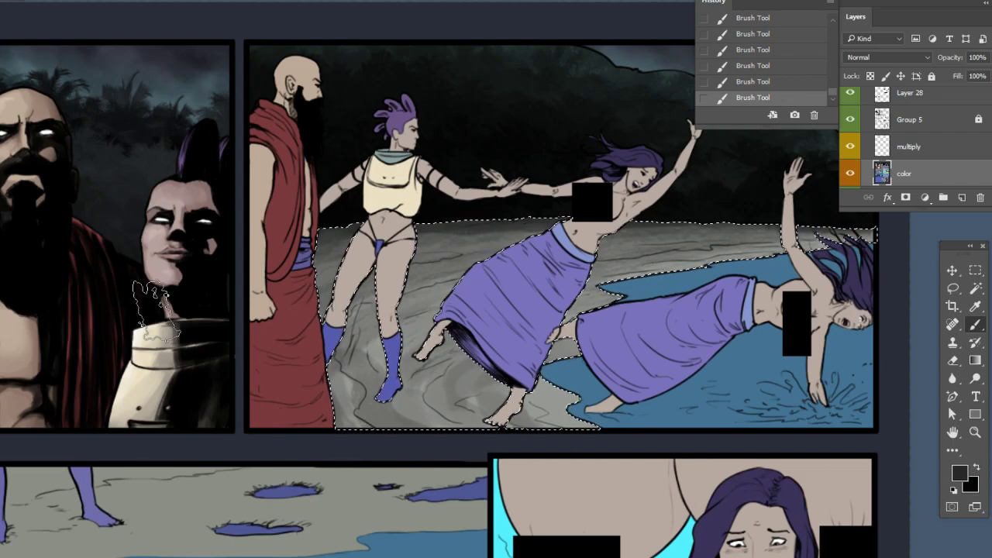
# Sample the light grey of the sand near the water's edge and hide the selection outline
pyautogui.moveTo(627, 348); pyautogui.dragTo(581, 321)
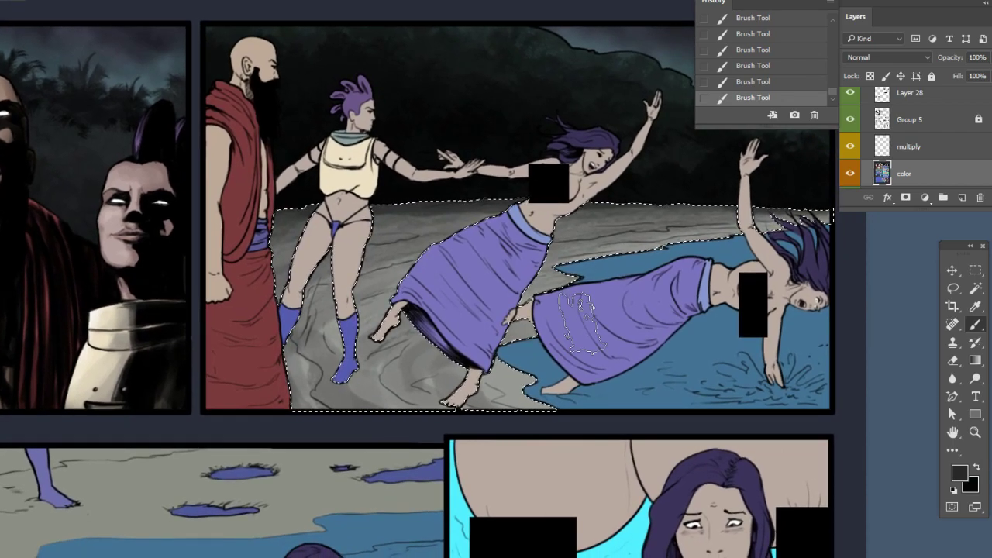
pyautogui.moveTo(650, 390); pyautogui.dragTo(640, 380)
pyautogui.keyDown('alt'); pyautogui.click(502, 364); pyautogui.keyUp('alt')
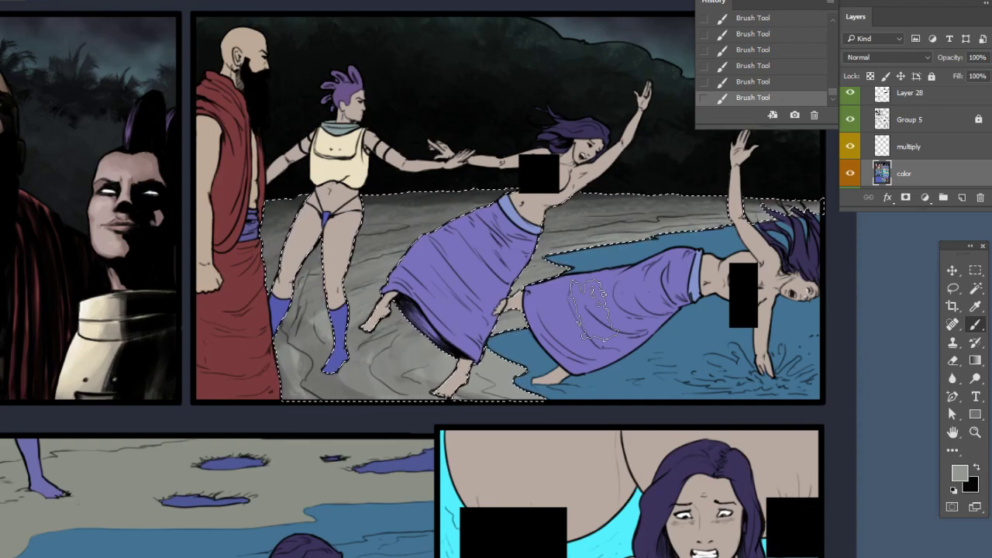
pyautogui.hotkey('ctrl', 'h')
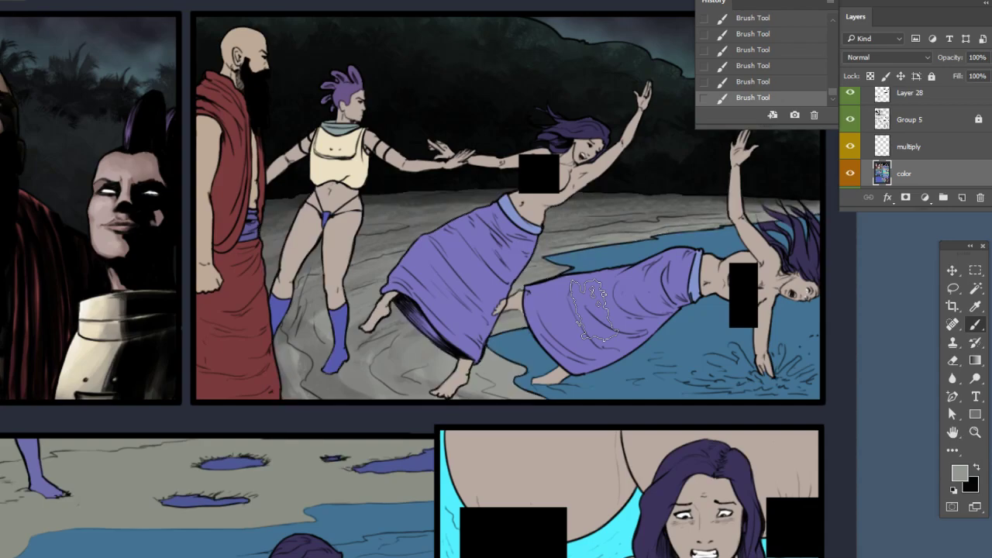
# Show the selection outline again and reduce the rough textured brush to 39 px for the sand
pyautogui.hotkey('ctrl', 'h')
pyautogui.rightClick(540, 276)
pyautogui.click(552, 256)
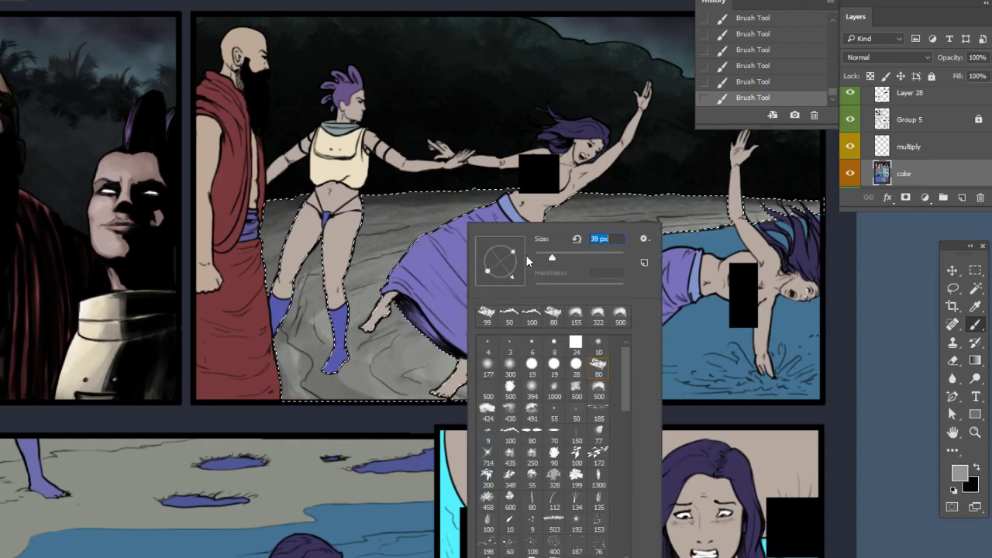
pyautogui.click(354, 409)
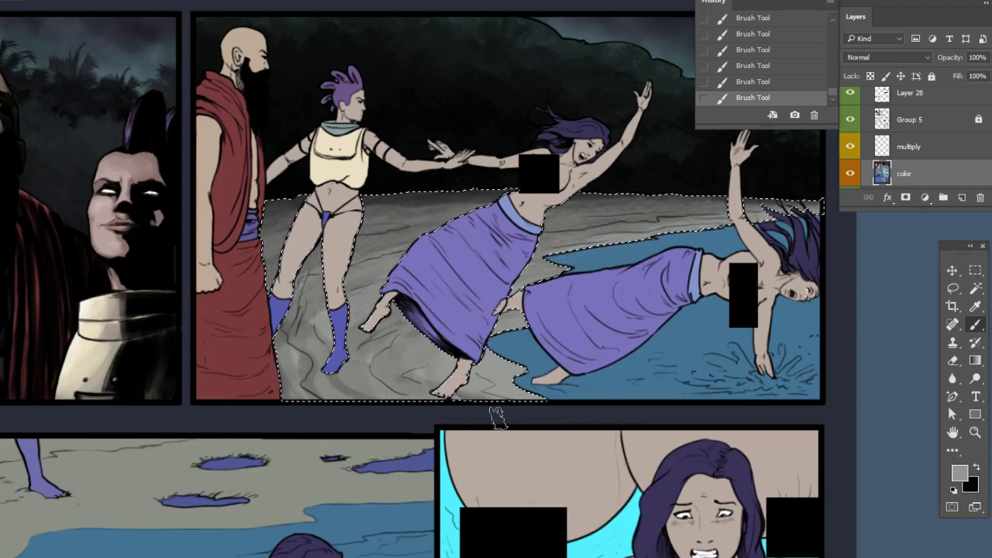
pyautogui.moveTo(632, 392); pyautogui.dragTo(600, 353)
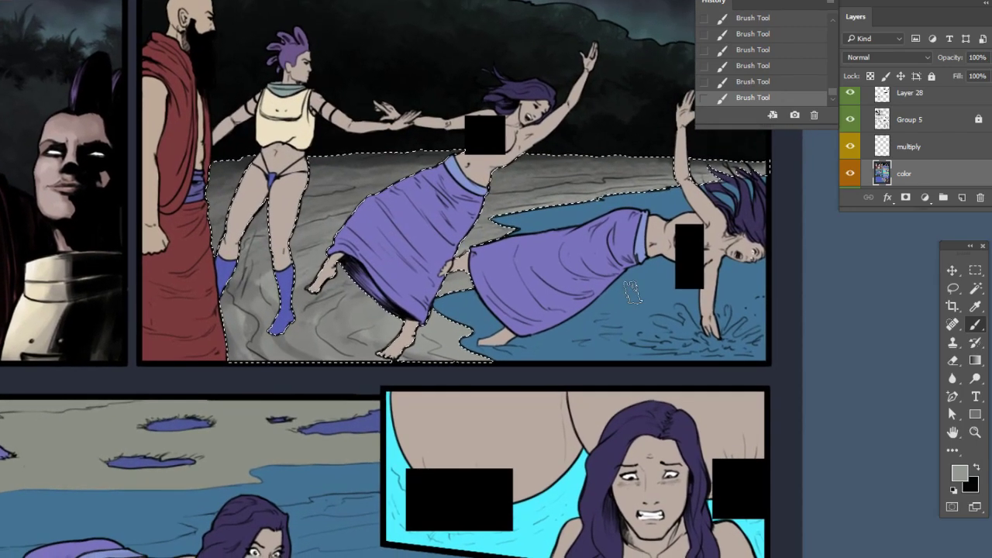
# Set the foreground colour to dark grey #5c6162 and enlarge the rough textured brush to 83 px
pyautogui.click(959, 472)
pyautogui.click(259, 48)
pyautogui.click(438, 23)
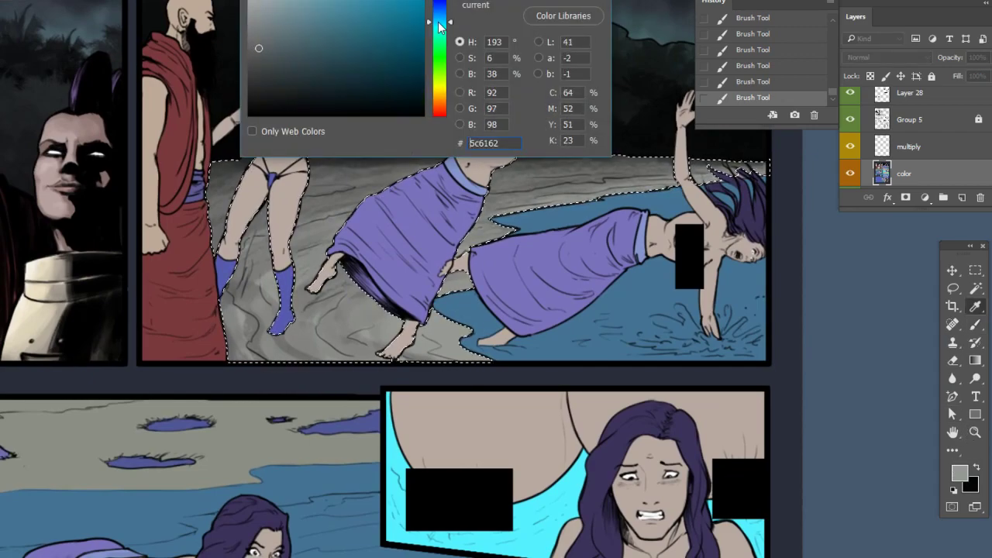
pyautogui.press('Return')
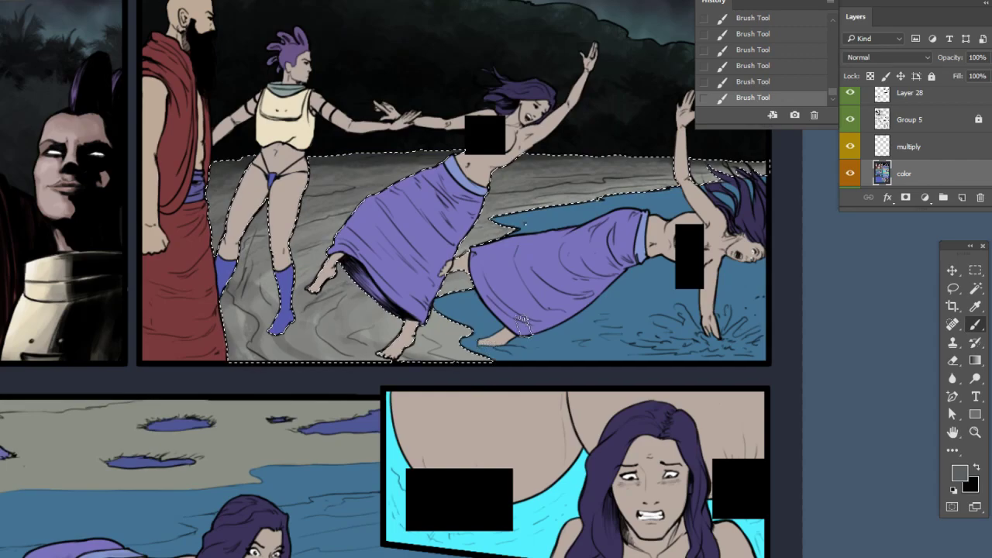
pyautogui.rightClick(521, 326)
pyautogui.click(627, 259)
pyautogui.click(732, 223)
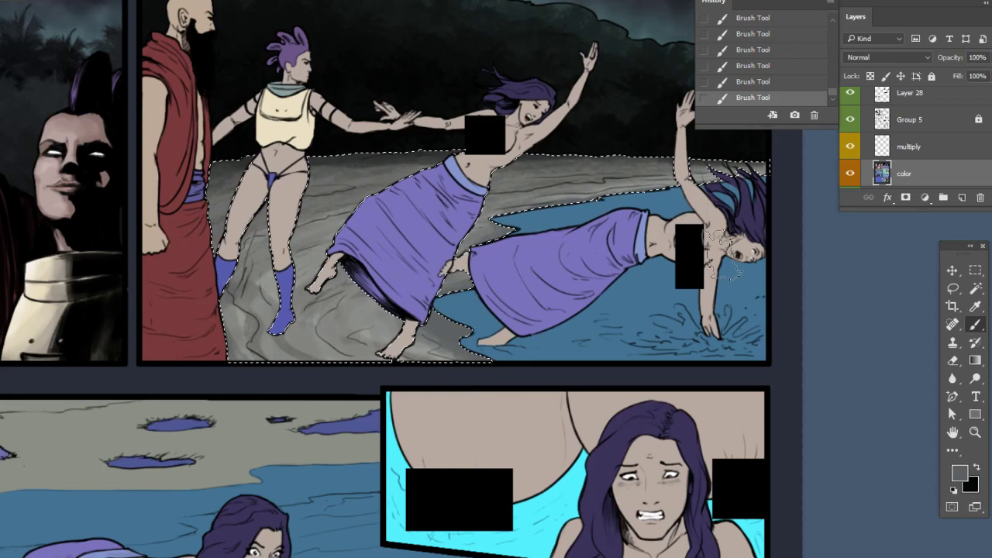
pyautogui.rightClick(596, 306)
# Change the foreground colour to a muted blue-grey and shade the sand beside the water's edge
pyautogui.click(960, 472)
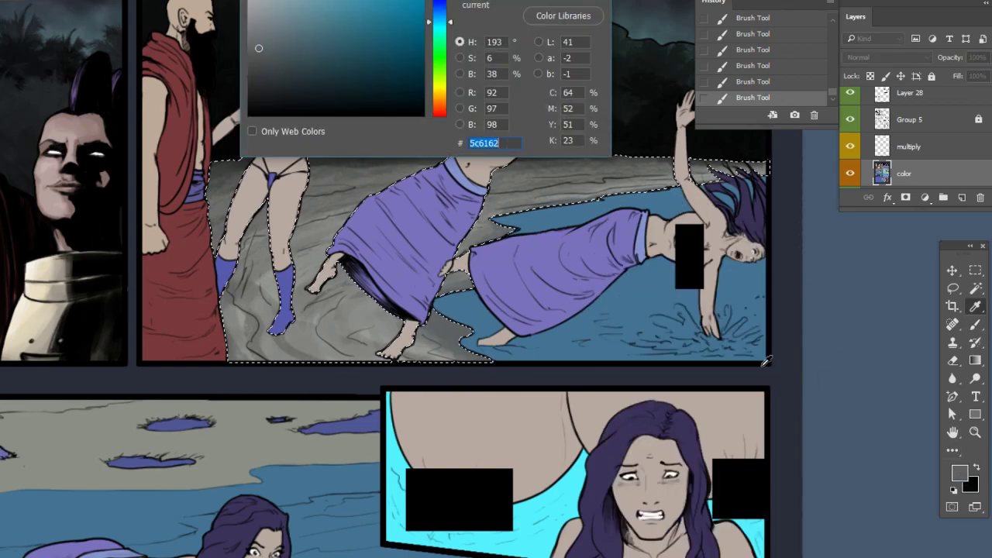
pyautogui.moveTo(298, 30); pyautogui.dragTo(307, 28)
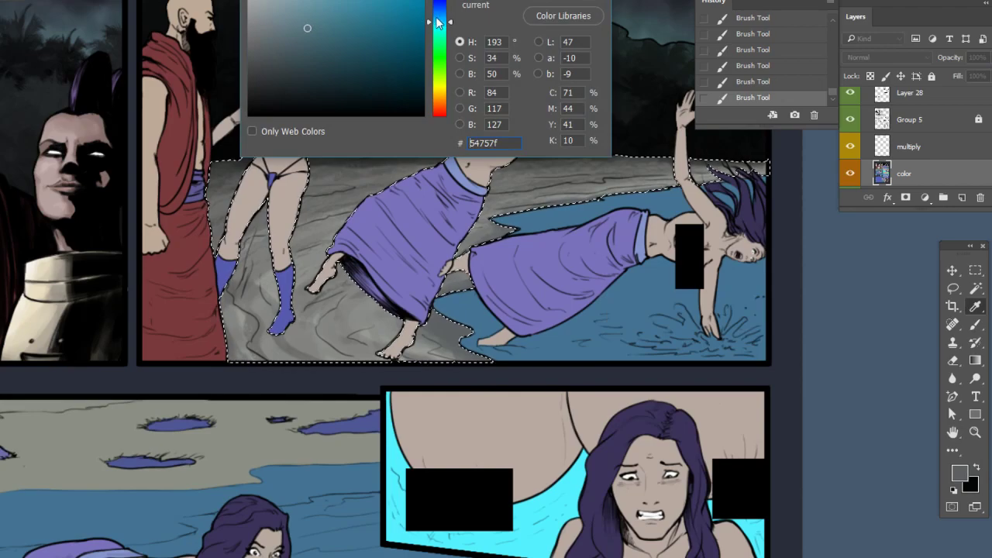
pyautogui.click(438, 13)
pyautogui.click(282, 55)
pyautogui.press('Return')
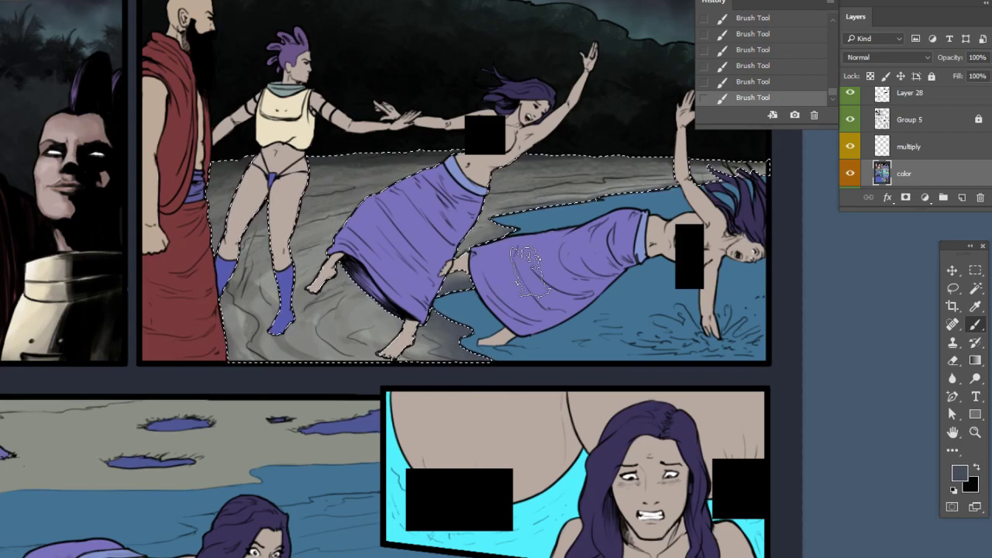
# Set the brush to 42 px, turn its tip horizontal, try it on the sand, and revert the last two strokes
pyautogui.moveTo(432, 446)
pyautogui.mouseDown()
pyautogui.moveTo(543, 370)
pyautogui.moveTo(518, 372)
pyautogui.mouseUp()
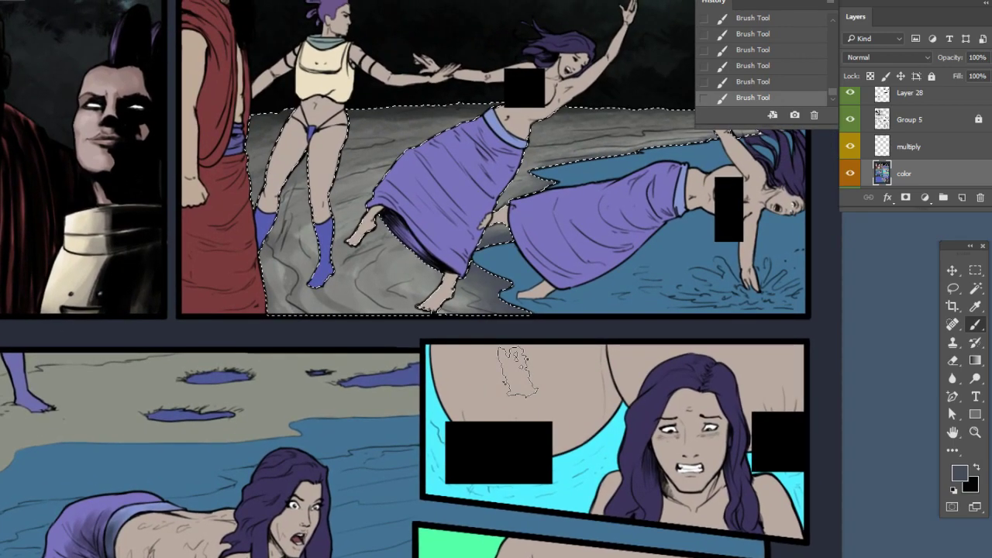
pyautogui.rightClick(415, 223)
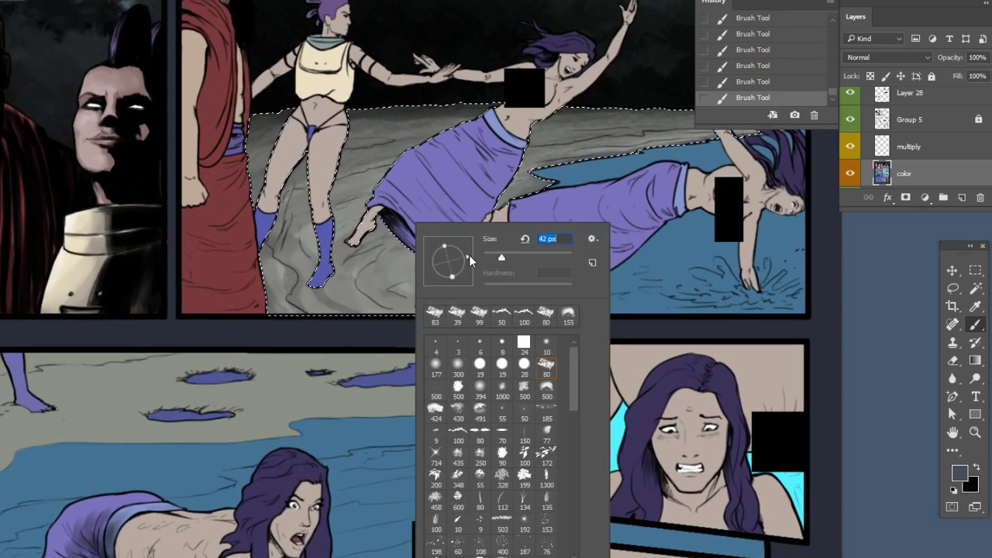
pyautogui.click(380, 195)
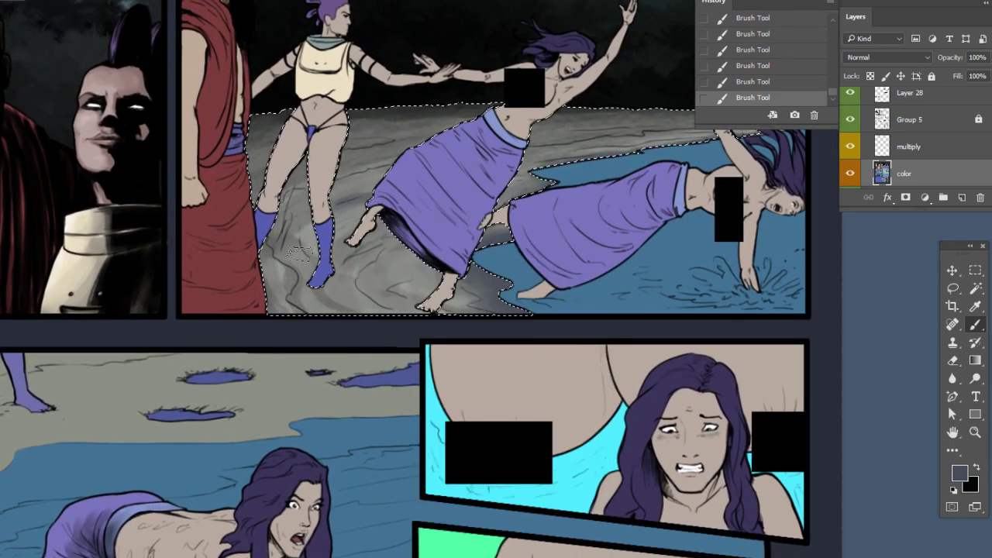
pyautogui.click(763, 68)
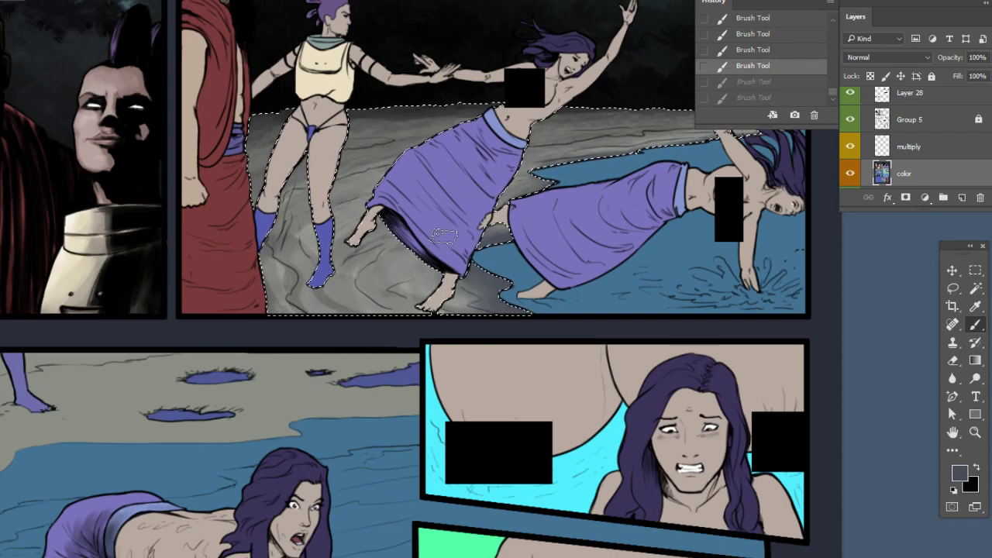
# Reduce the textured brush to 21 px and paint fine blue-grey streaks across the sand around the figures' feet
pyautogui.rightClick(445, 214)
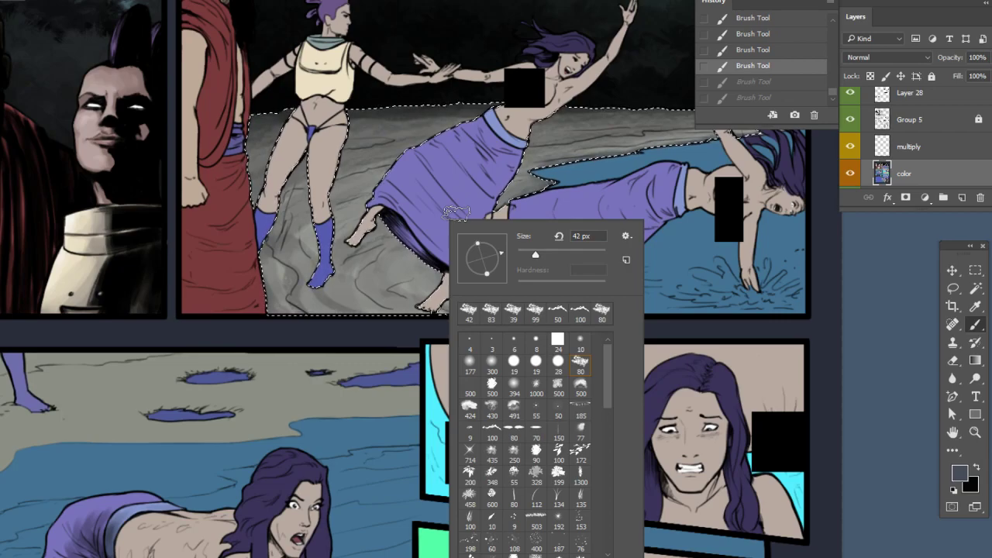
pyautogui.click(527, 253)
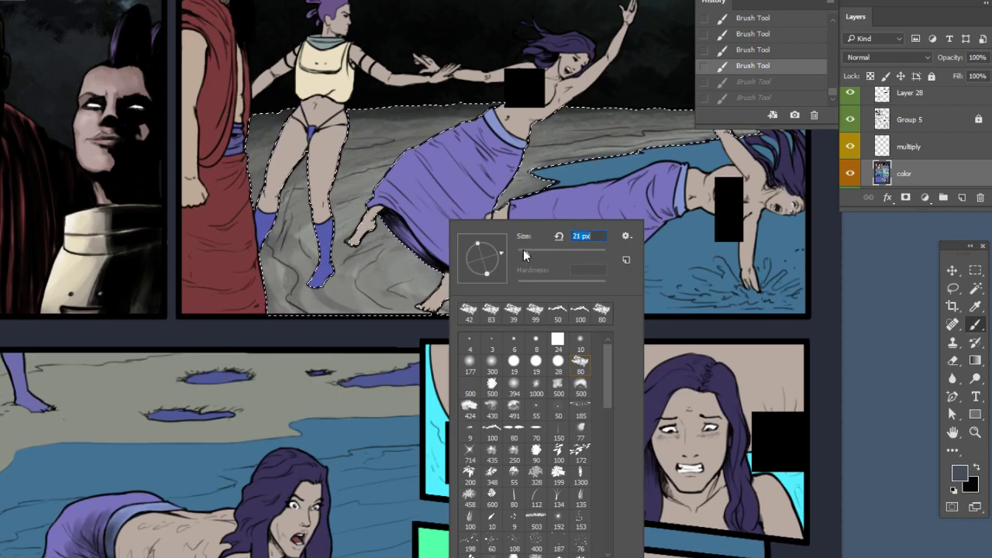
pyautogui.click(976, 328)
pyautogui.rightClick(400, 189)
pyautogui.click(474, 222)
pyautogui.moveTo(338, 206); pyautogui.dragTo(347, 221)
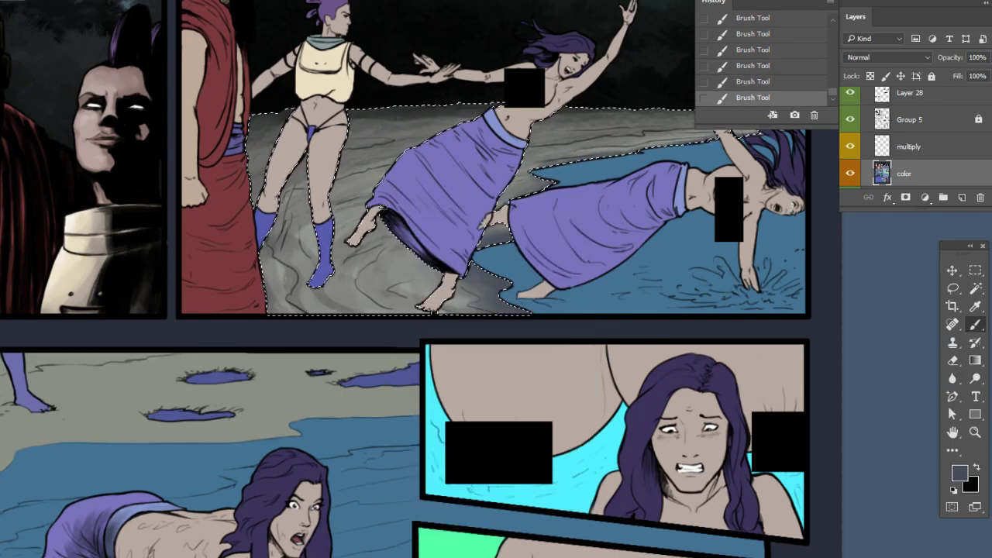
pyautogui.moveTo(541, 233); pyautogui.dragTo(543, 224)
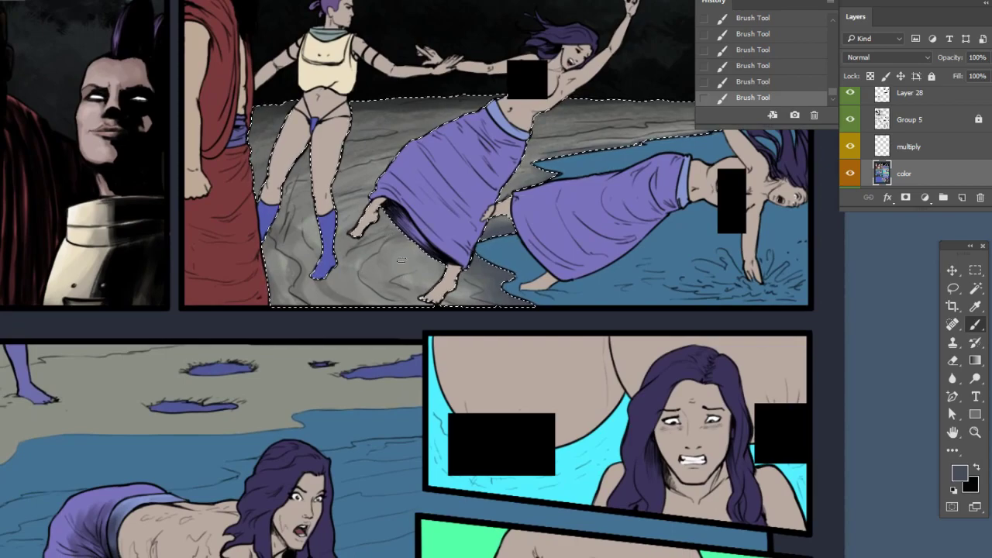
pyautogui.moveTo(540, 261); pyautogui.dragTo(450, 310)
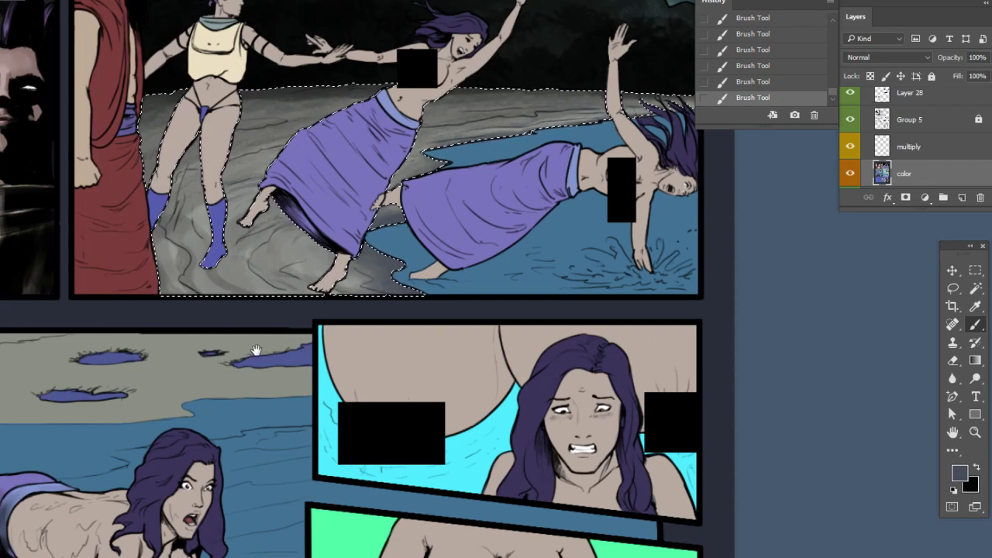
pyautogui.moveTo(208, 283); pyautogui.dragTo(244, 274)
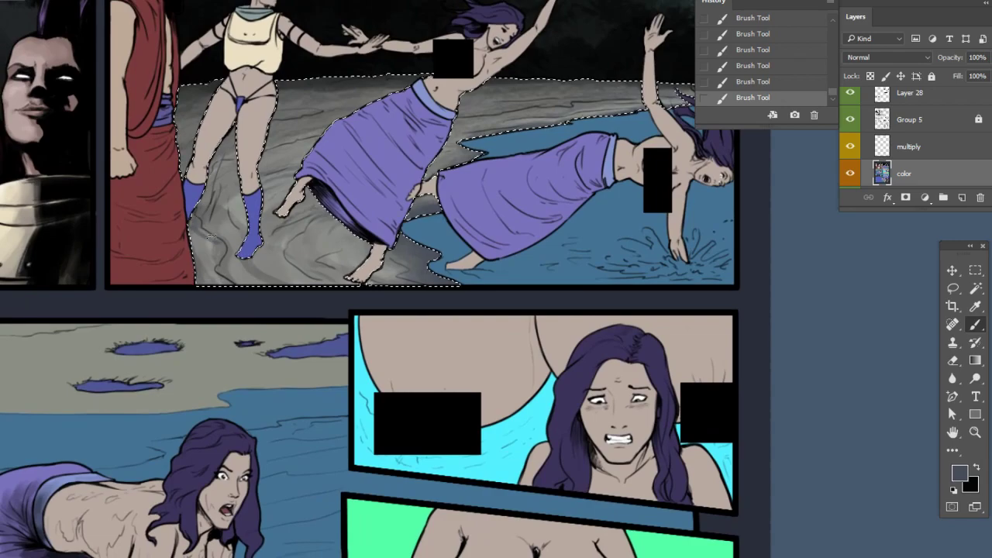
pyautogui.moveTo(384, 345); pyautogui.dragTo(341, 332)
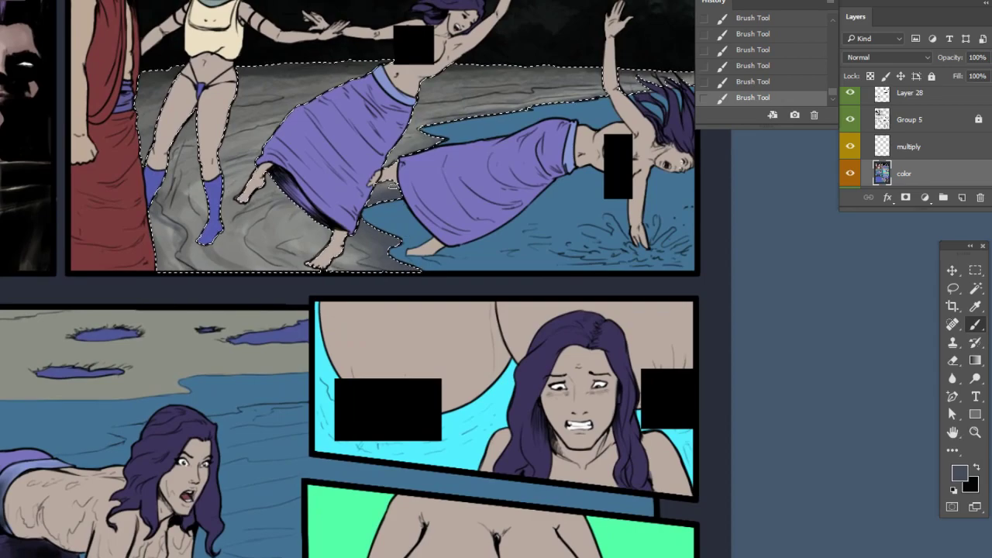
pyautogui.moveTo(343, 347); pyautogui.dragTo(430, 369)
# Sample a light grey from the sand and clear the sand selection
pyautogui.keyDown('alt'); pyautogui.click(316, 186); pyautogui.keyUp('alt')
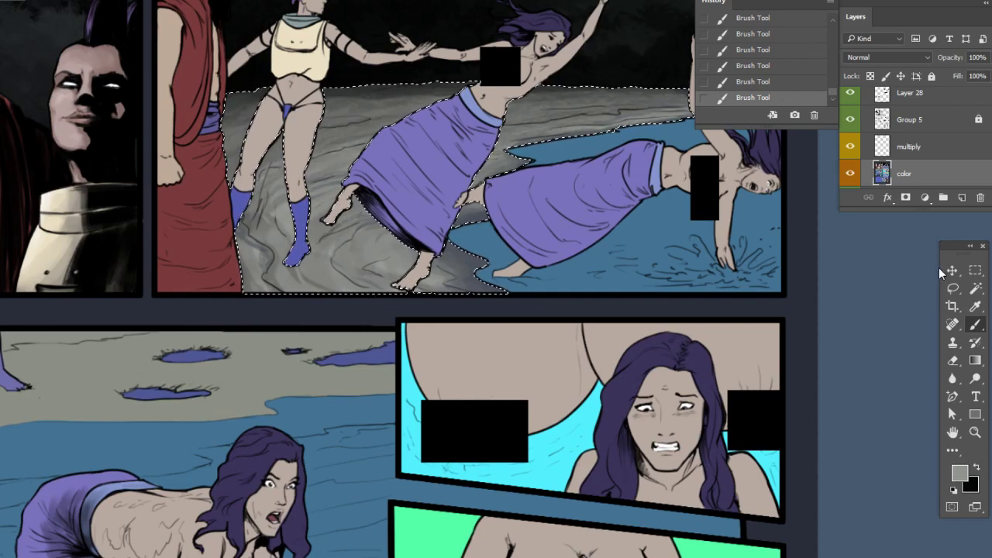
pyautogui.click(951, 289)
pyautogui.click(852, 266)
pyautogui.moveTo(771, 287); pyautogui.dragTo(685, 385)
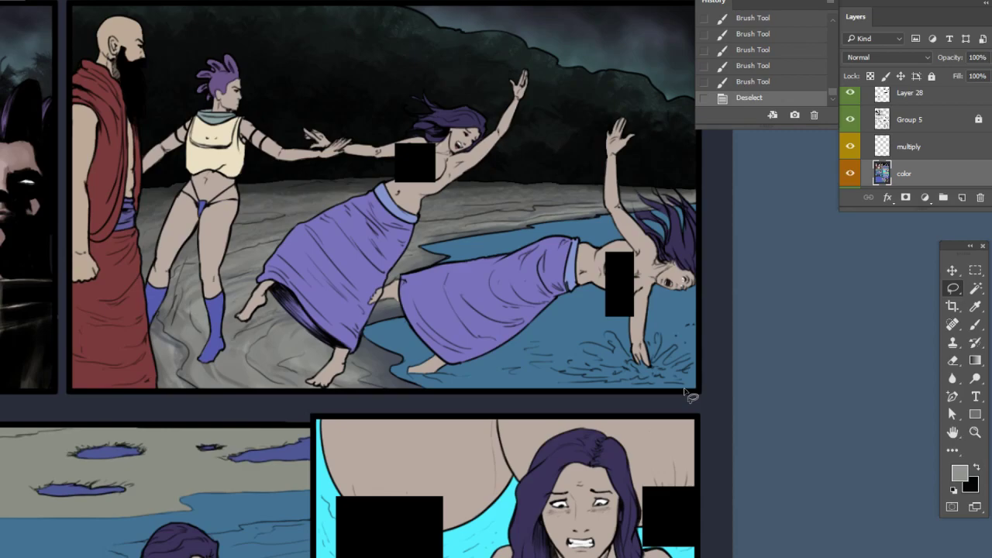
# Select the skin of the bald, red-robed man in the second panel with the Magic Wand
pyautogui.click(970, 291)
pyautogui.click(85, 136)
pyautogui.moveTo(130, 174); pyautogui.dragTo(174, 197)
# Choose a muted grey-brown foreground colour and brush shading onto the back and top of the bald man's head
pyautogui.click(975, 307)
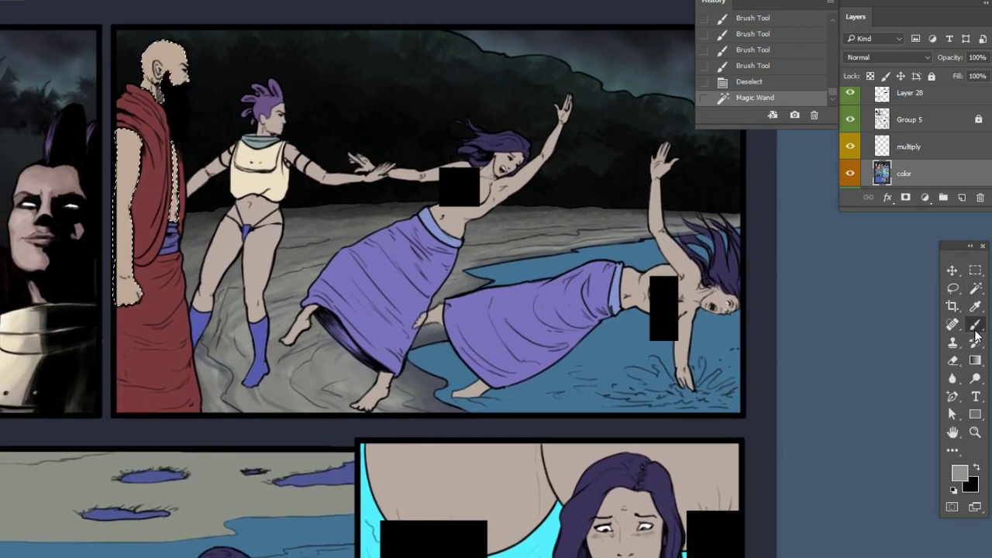
pyautogui.click(960, 472)
pyautogui.click(160, 53)
pyautogui.click(289, 24)
pyautogui.press('Return')
pyautogui.moveTo(308, 207)
pyautogui.mouseDown()
pyautogui.moveTo(327, 215)
pyautogui.moveTo(351, 254)
pyautogui.mouseUp()
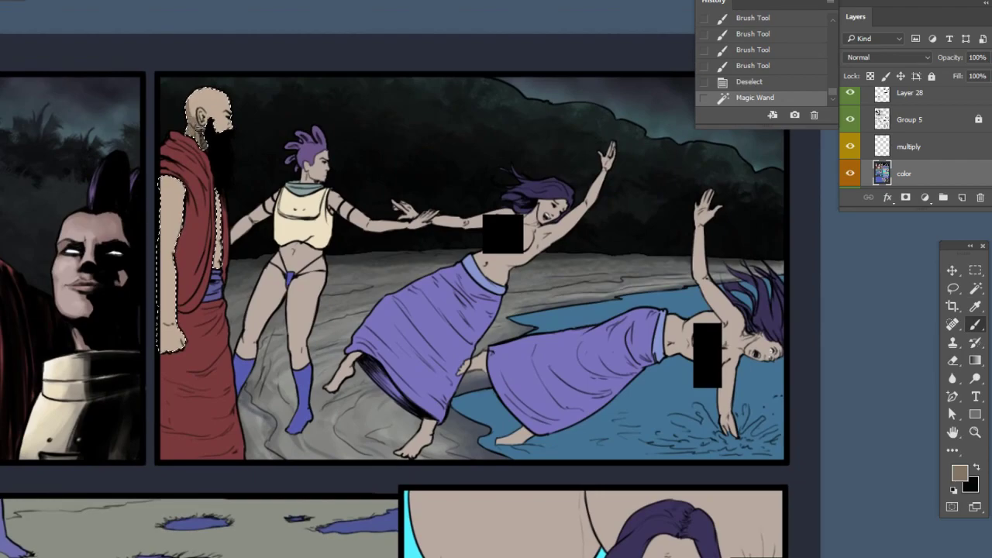
pyautogui.moveTo(189, 114); pyautogui.dragTo(197, 134)
pyautogui.moveTo(192, 130); pyautogui.dragTo(204, 147)
pyautogui.moveTo(203, 88); pyautogui.dragTo(192, 113)
pyautogui.moveTo(207, 88)
pyautogui.mouseDown()
pyautogui.moveTo(195, 94)
pyautogui.moveTo(203, 114)
pyautogui.moveTo(193, 105)
pyautogui.mouseUp()
# Sample a reddish brown from the bald man's head in the first panel and clear the skin selection
pyautogui.moveTo(247, 185); pyautogui.dragTo(541, 221)
pyautogui.keyDown('alt'); pyautogui.click(257, 180); pyautogui.keyUp('alt')
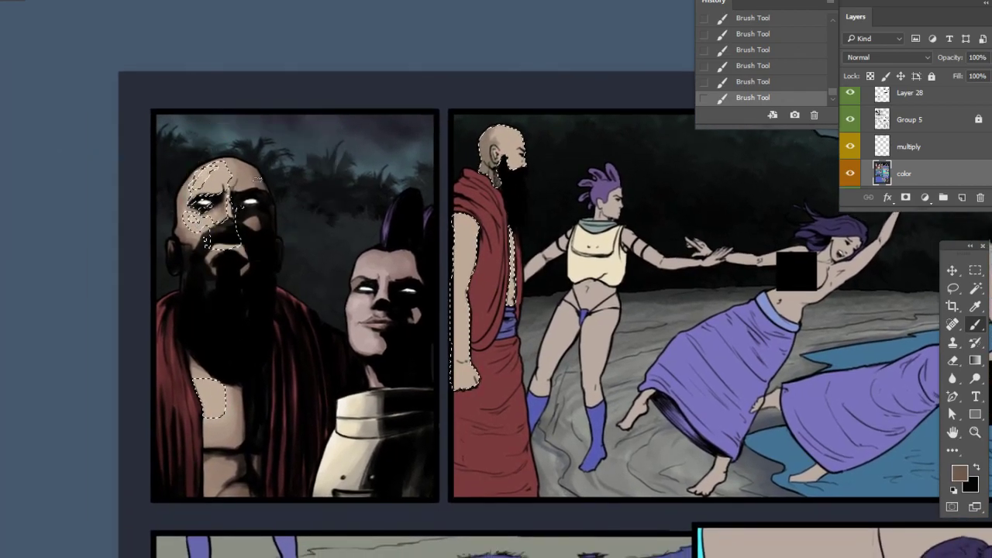
pyautogui.moveTo(415, 280); pyautogui.dragTo(403, 269)
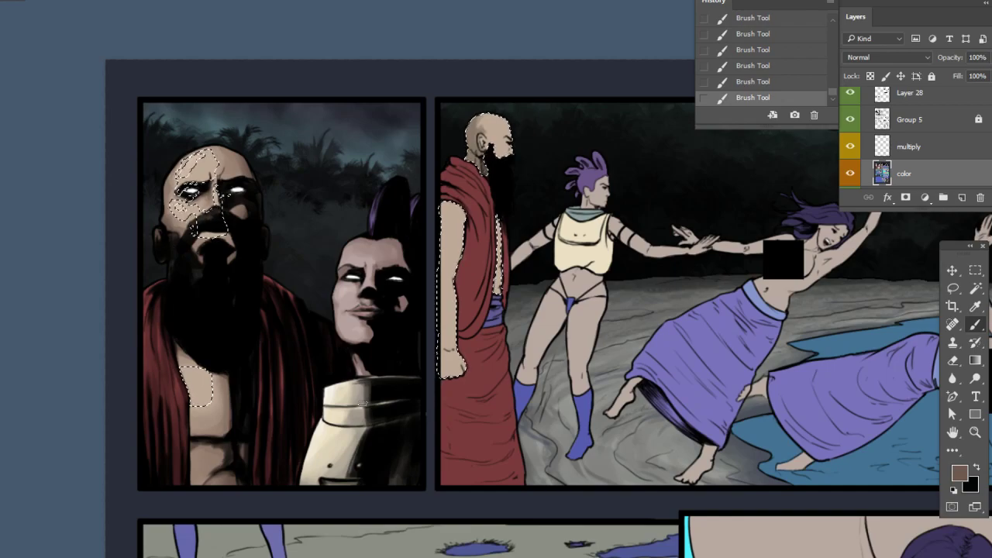
pyautogui.click(953, 289)
pyautogui.hotkey('ctrl', 'd')
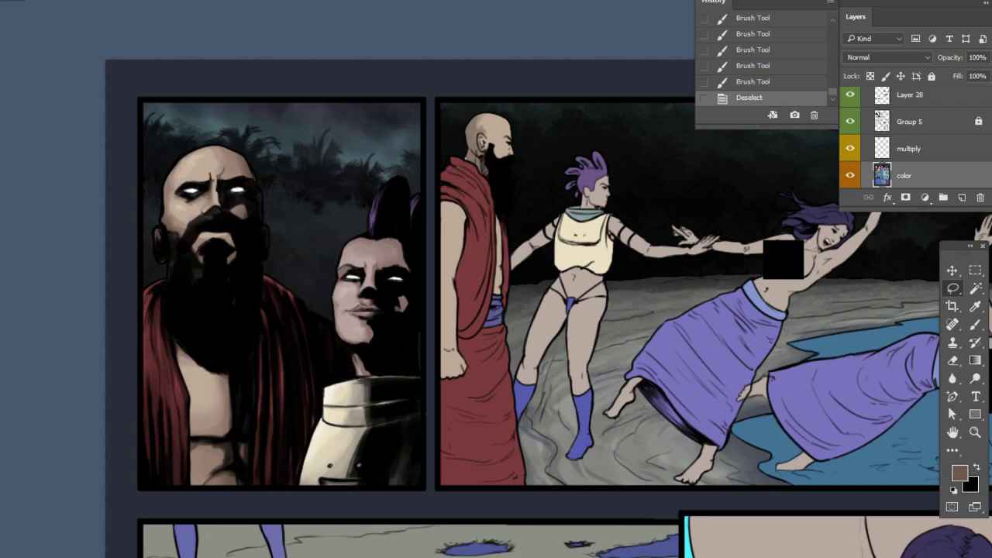
pyautogui.moveTo(748, 372); pyautogui.dragTo(606, 410)
pyautogui.moveTo(778, 400); pyautogui.dragTo(736, 374)
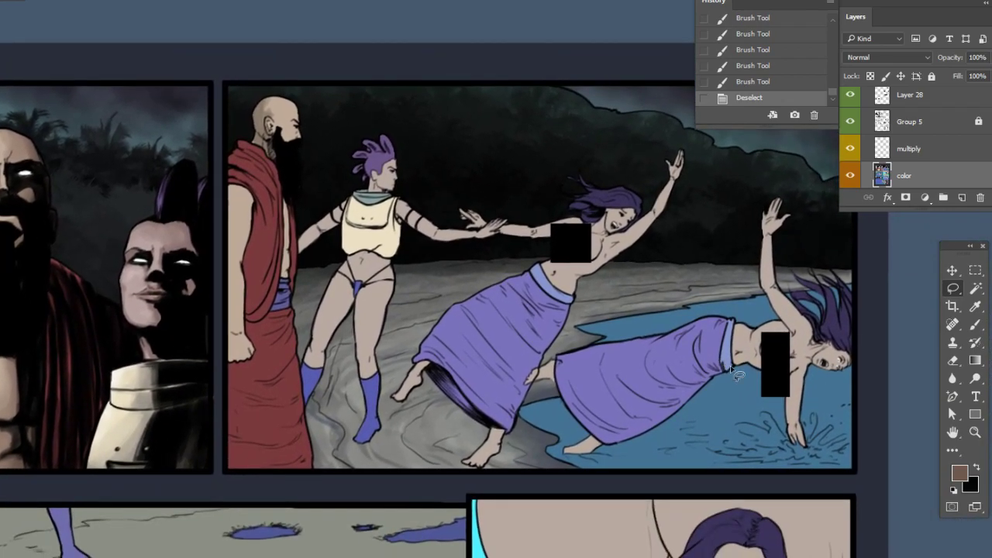